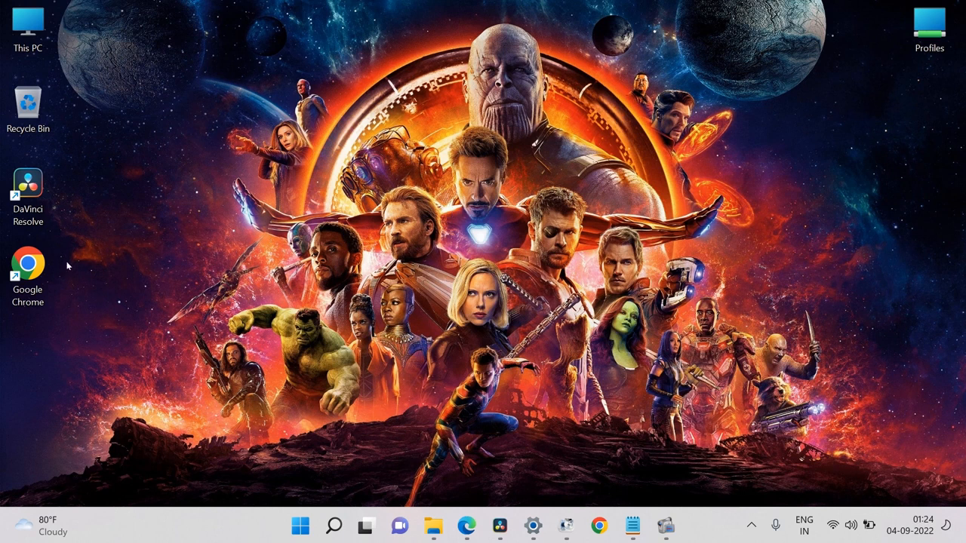
# Launch Google Chrome from its desktop shortcut.
pyautogui.doubleClick(38, 273)
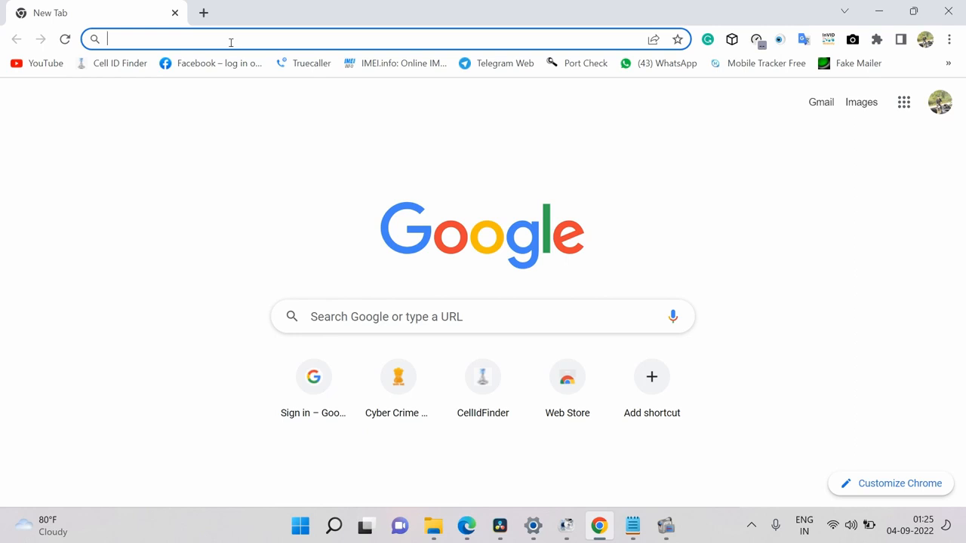
# Go to cybercrime.gov.in in Chrome's address bar.
pyautogui.write('cyber')
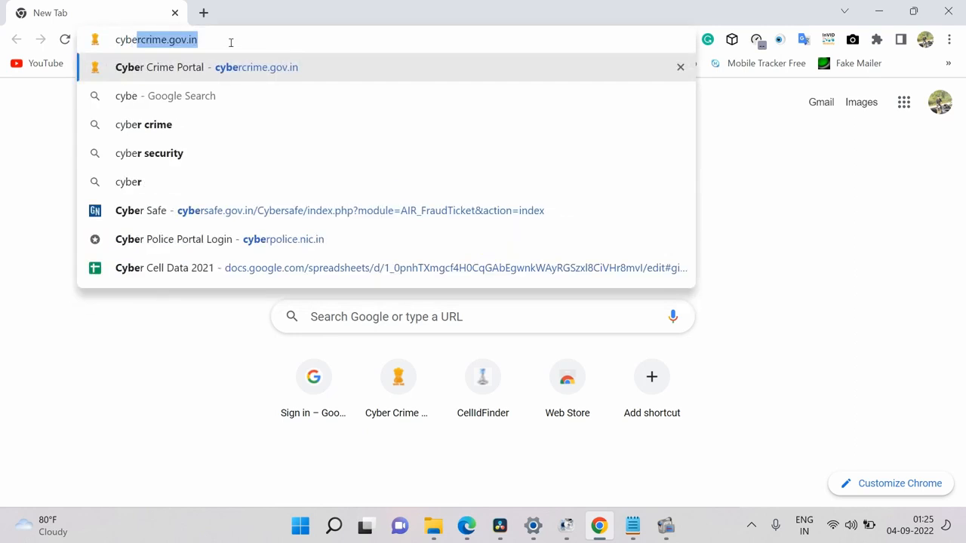
pyautogui.write('crime')
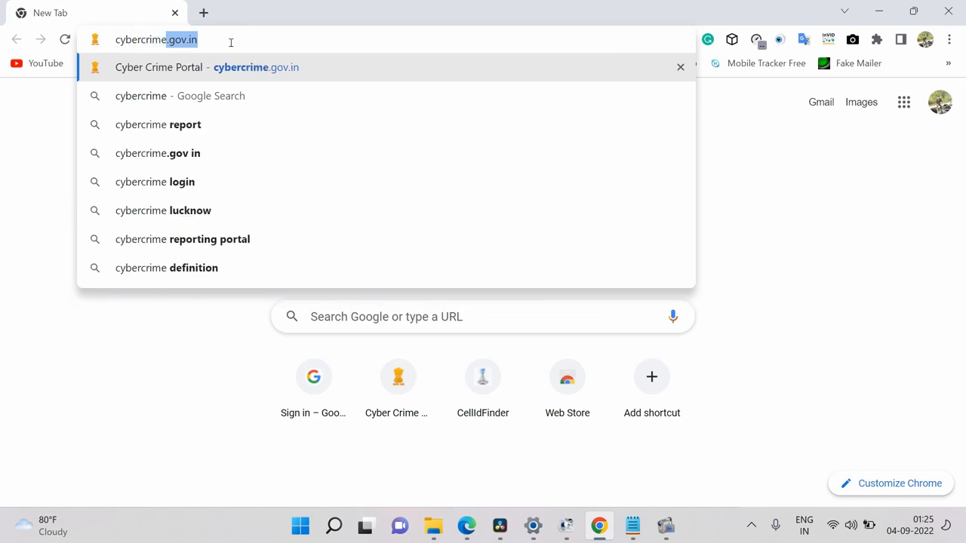
pyautogui.write('.gov.')
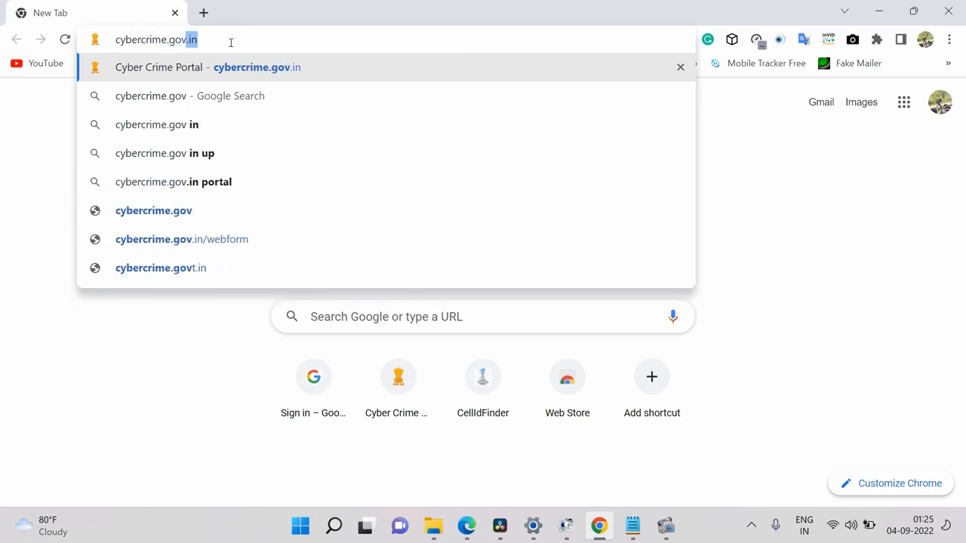
pyautogui.write('in')
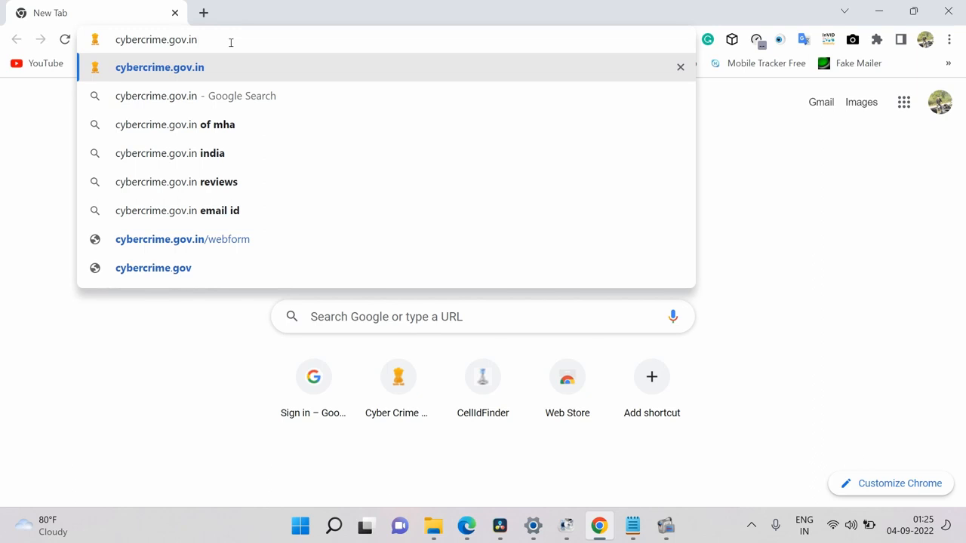
pyautogui.press('Return')
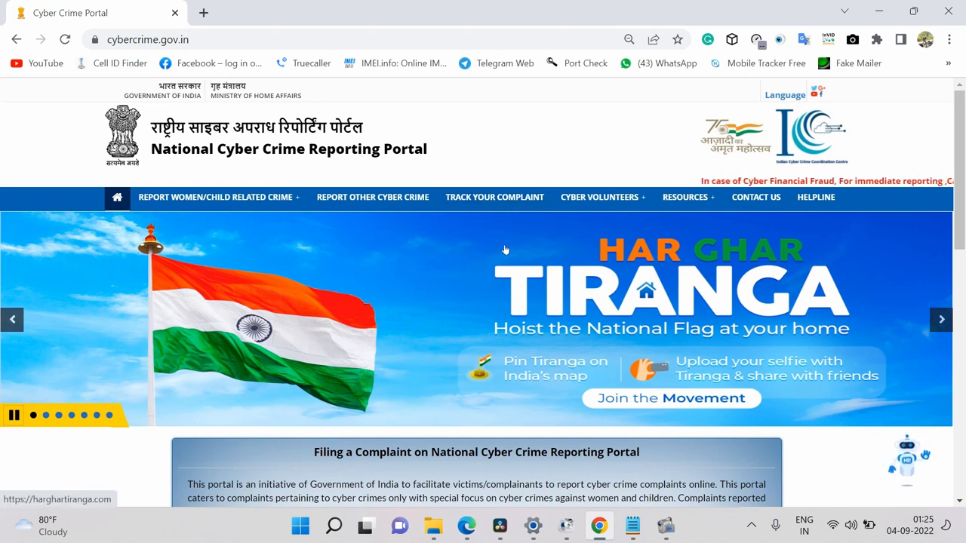
# Start a new complaint from the home page, accept the terms, and scroll to the report options.
pyautogui.scroll(-3, 493, 330)
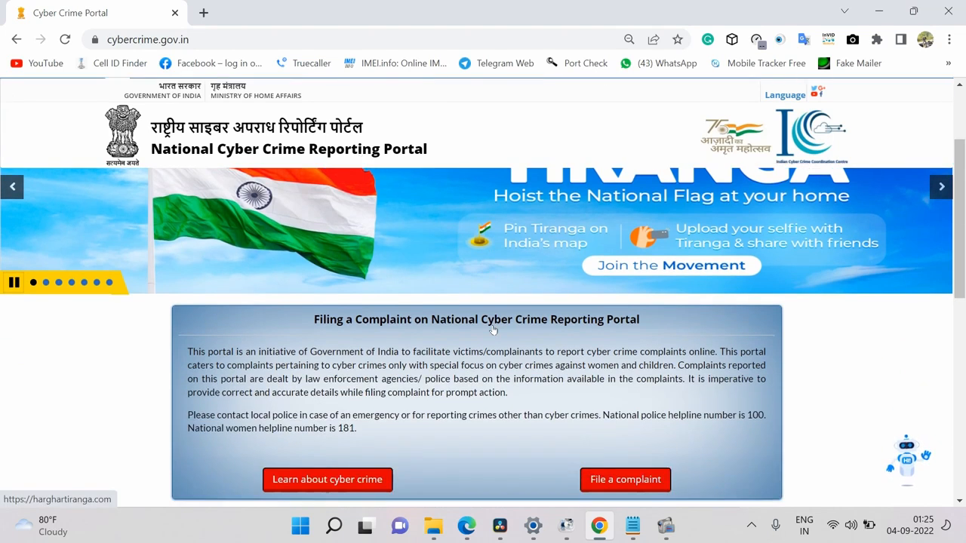
pyautogui.scroll(-1, 493, 325)
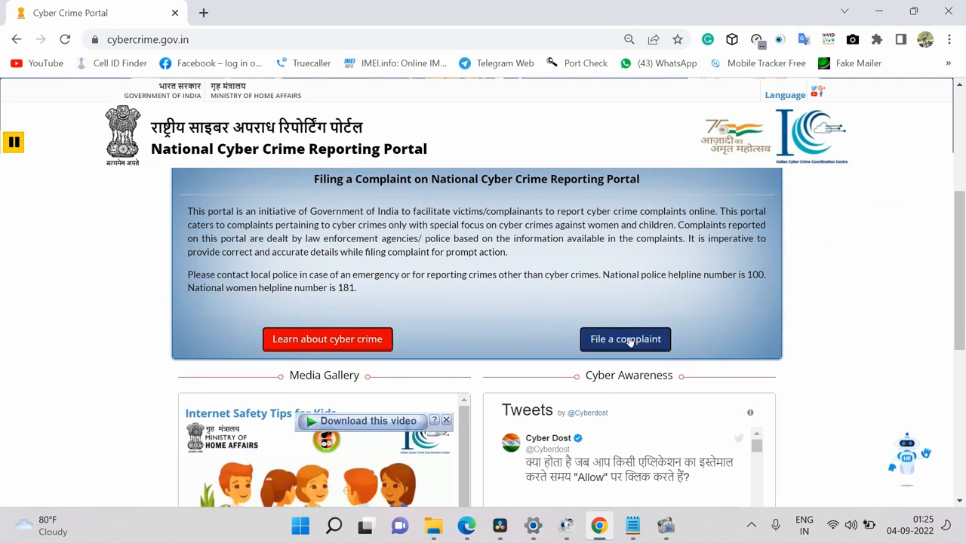
pyautogui.click(627, 340)
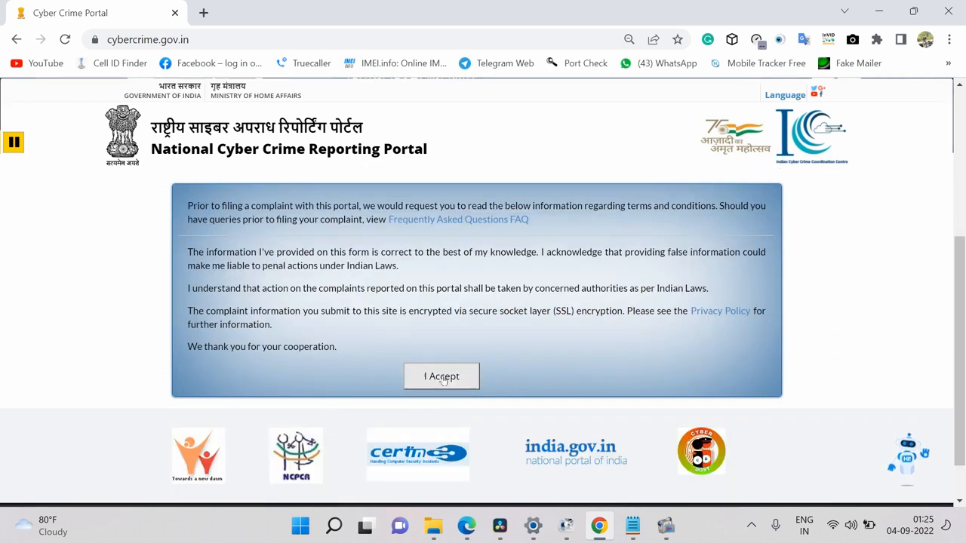
pyautogui.click(442, 377)
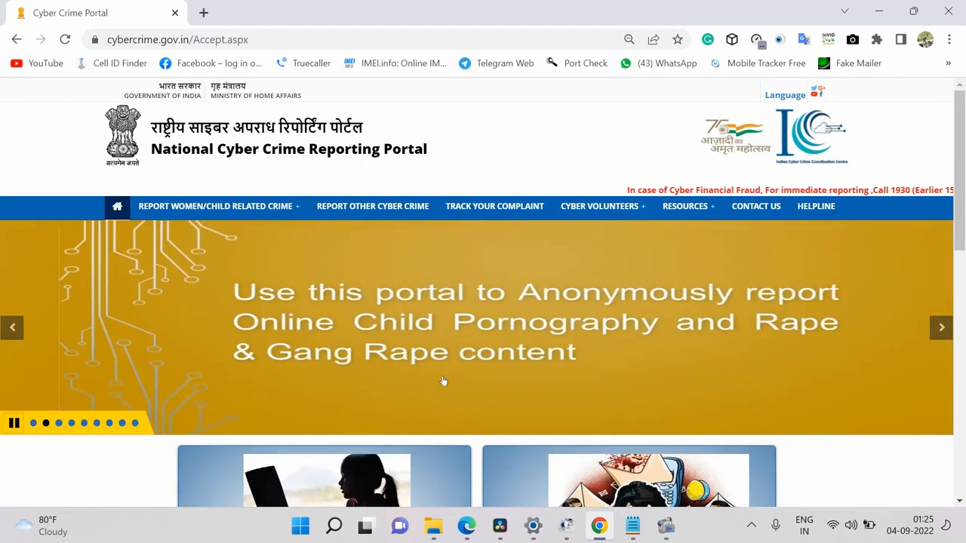
pyautogui.scroll(-1, 443, 381)
pyautogui.scroll(-3, 443, 382)
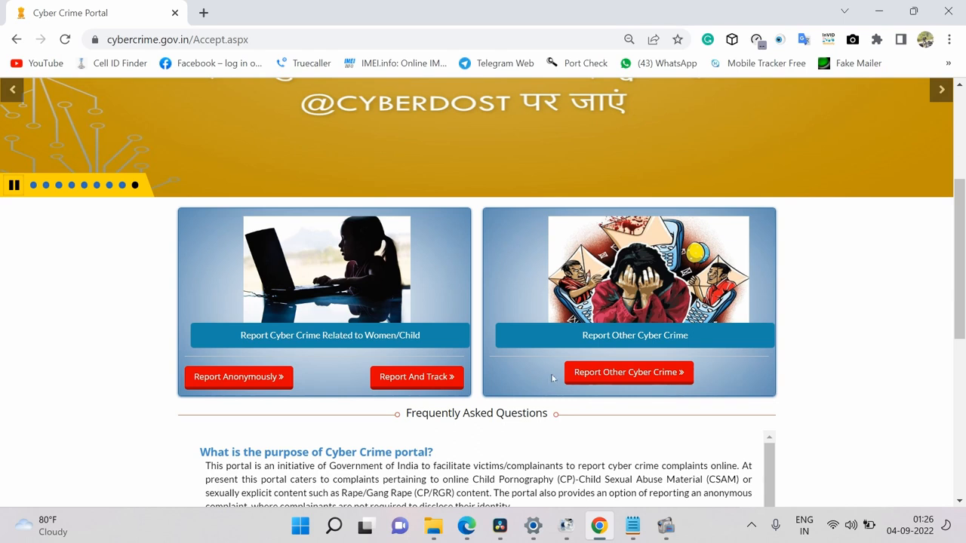
# Choose Report Other Cyber Crime and switch the citizen login to the new-user form.
pyautogui.click(637, 375)
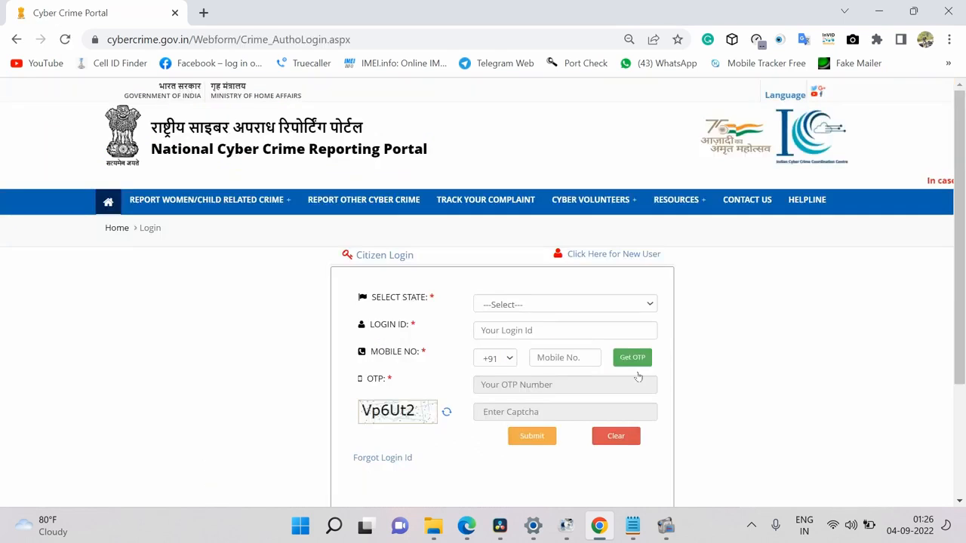
pyautogui.scroll(-2, 716, 368)
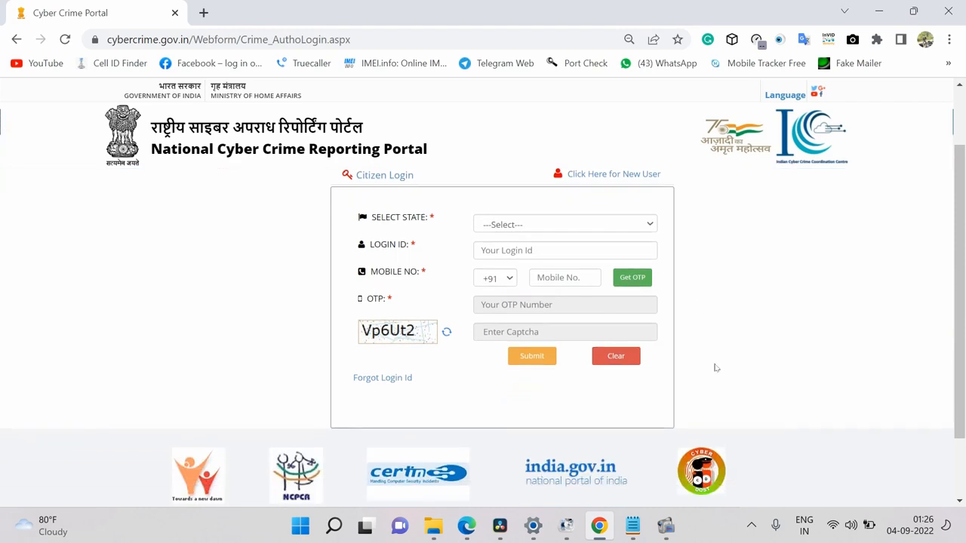
pyautogui.scroll(1, 716, 367)
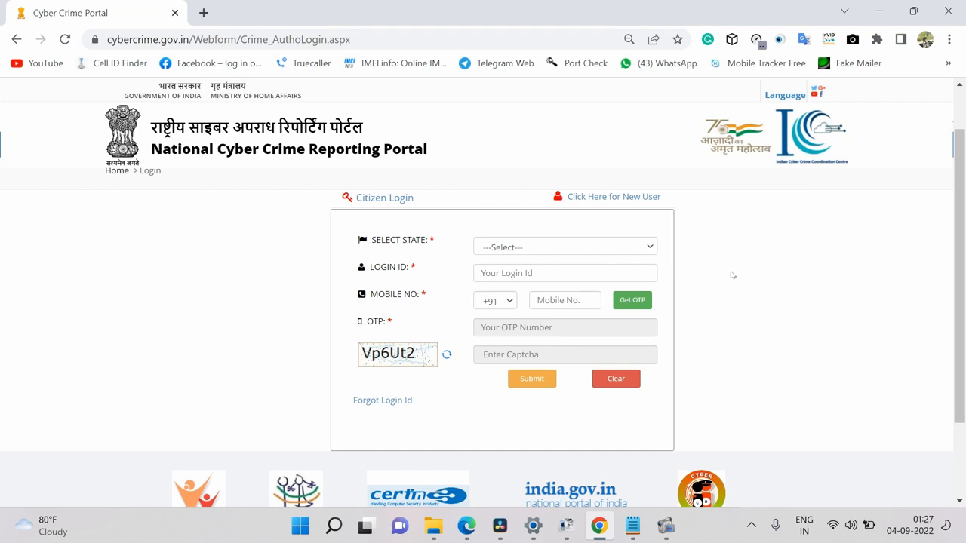
pyautogui.click(619, 202)
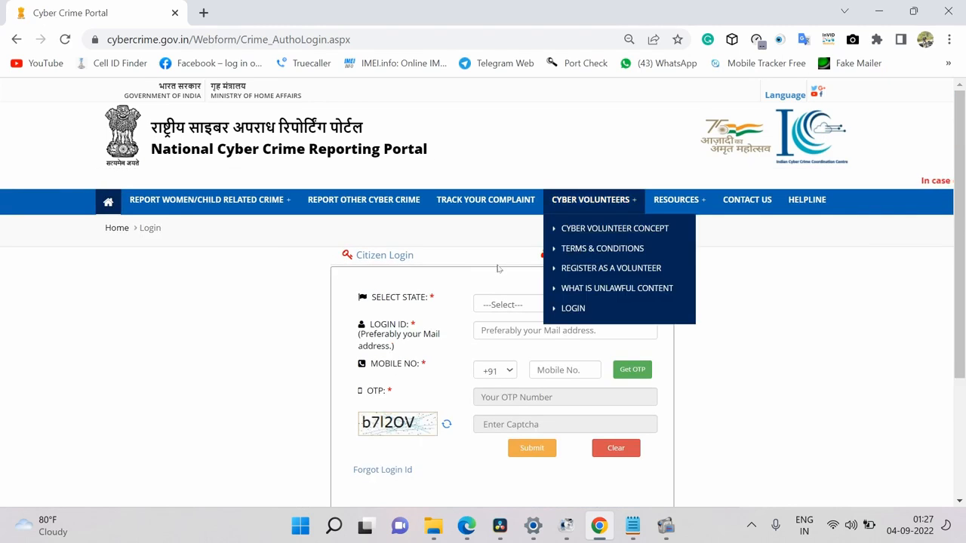
pyautogui.scroll(-1, 473, 270)
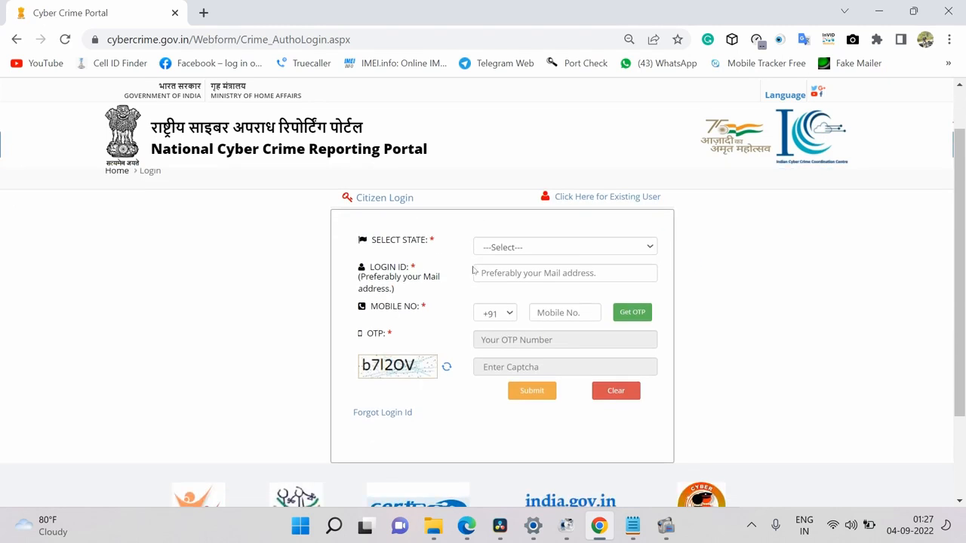
# Select UTTAR PRADESH as the state, enter the login e-mail and mobile number, and request an OTP.
pyautogui.click(528, 251)
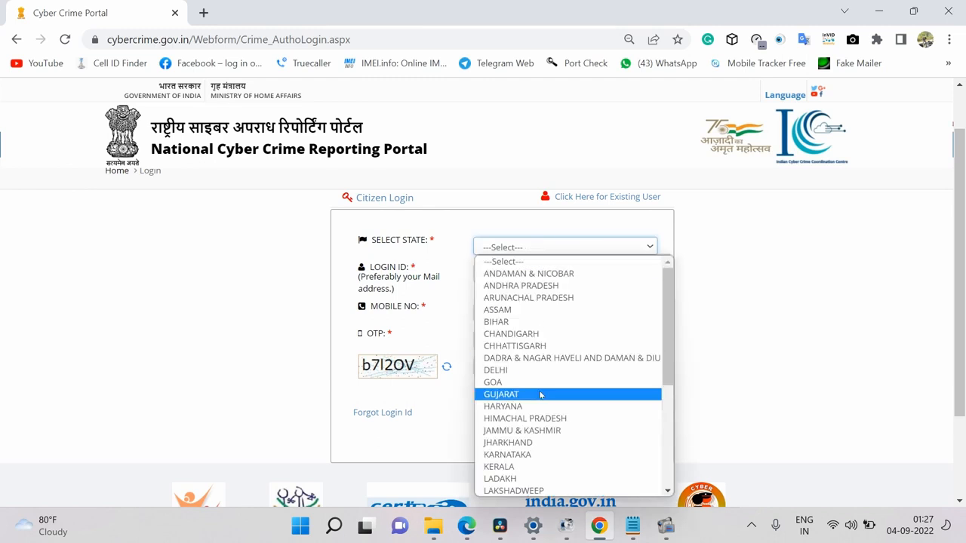
pyautogui.scroll(-5, 540, 394)
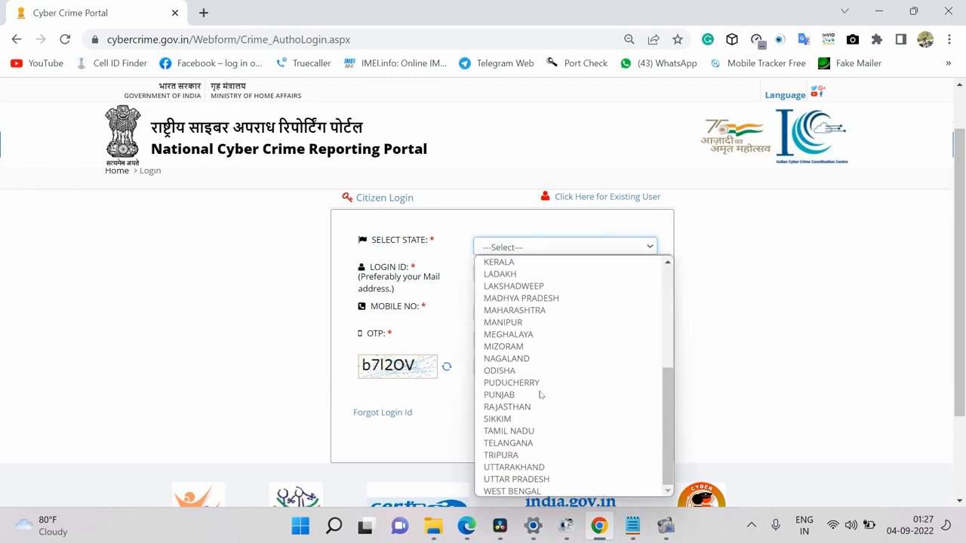
pyautogui.click(542, 482)
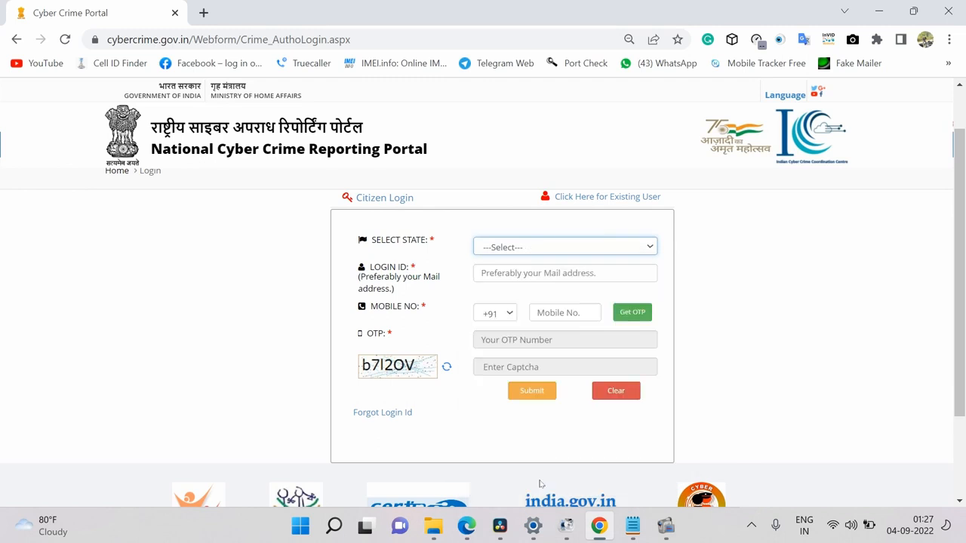
pyautogui.click(507, 277)
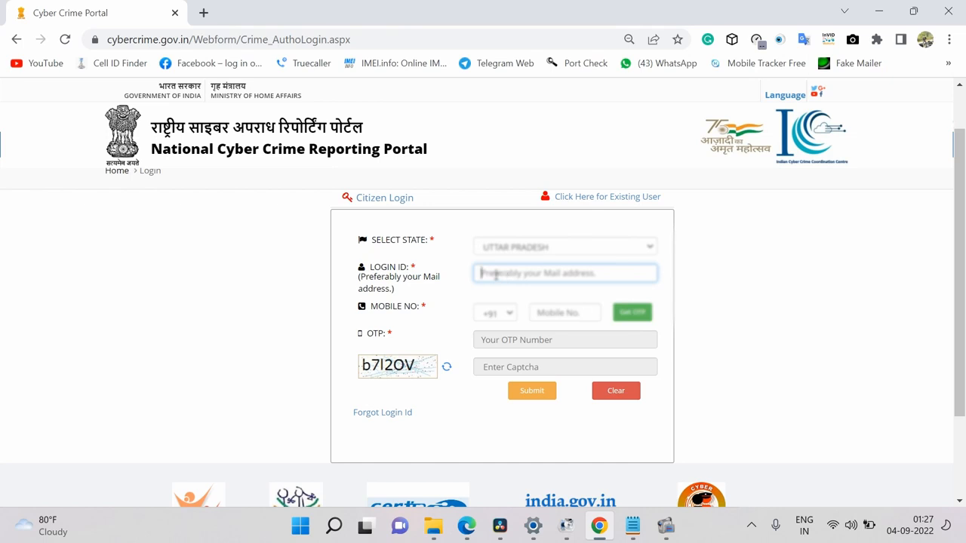
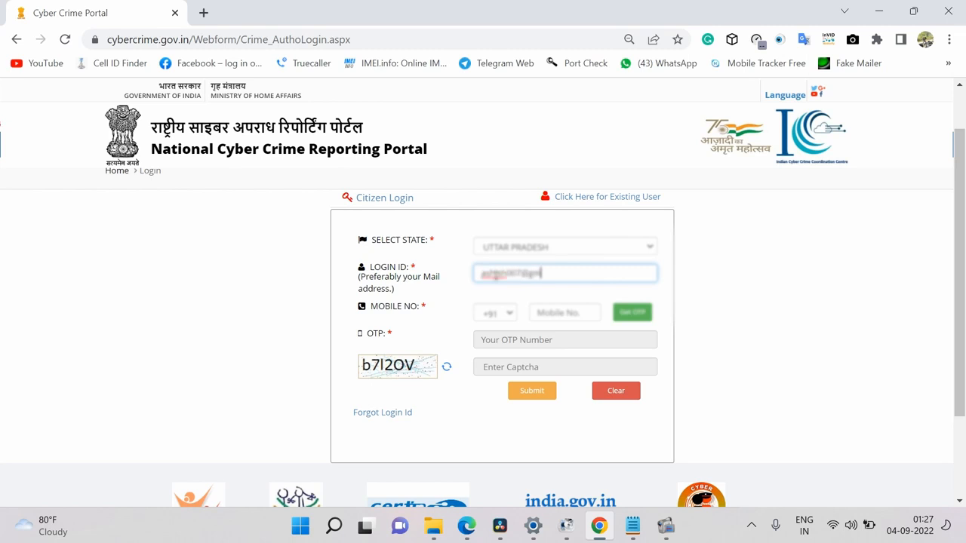
pyautogui.click(578, 309)
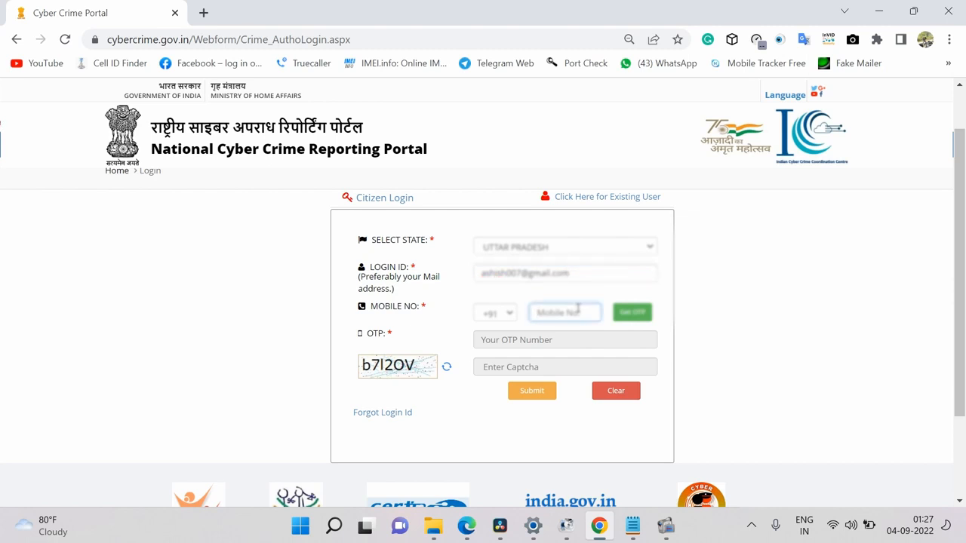
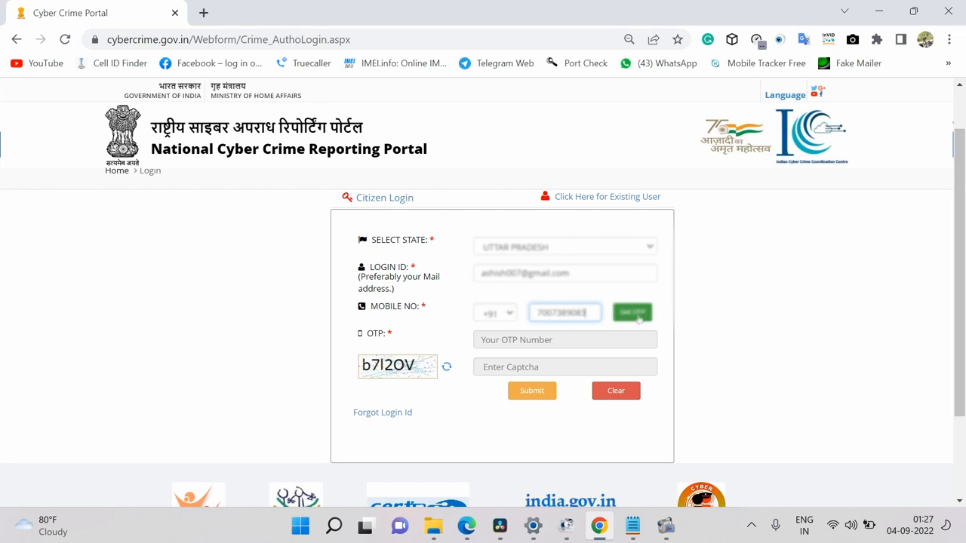
pyautogui.click(633, 317)
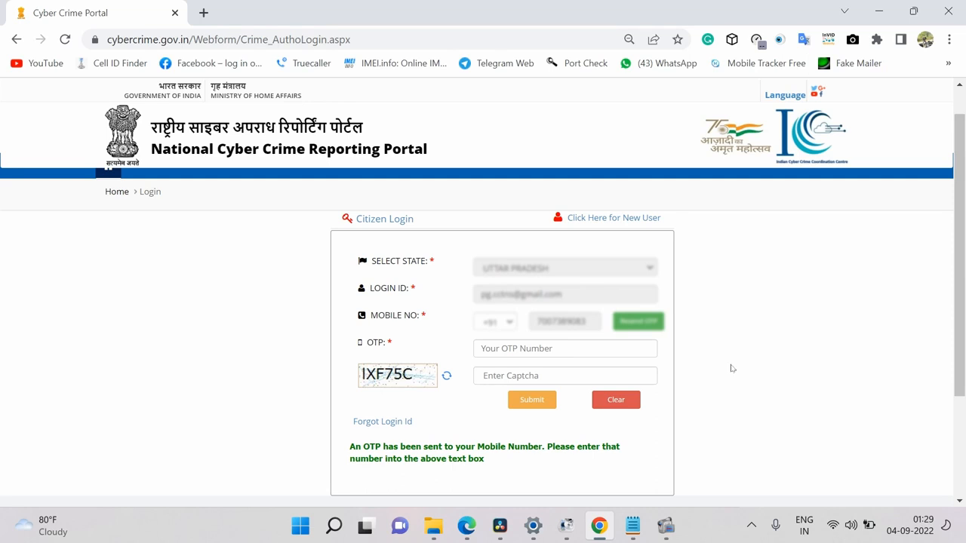
# Enter the received OTP and the displayed captcha code, then submit the login.
pyautogui.click(531, 349)
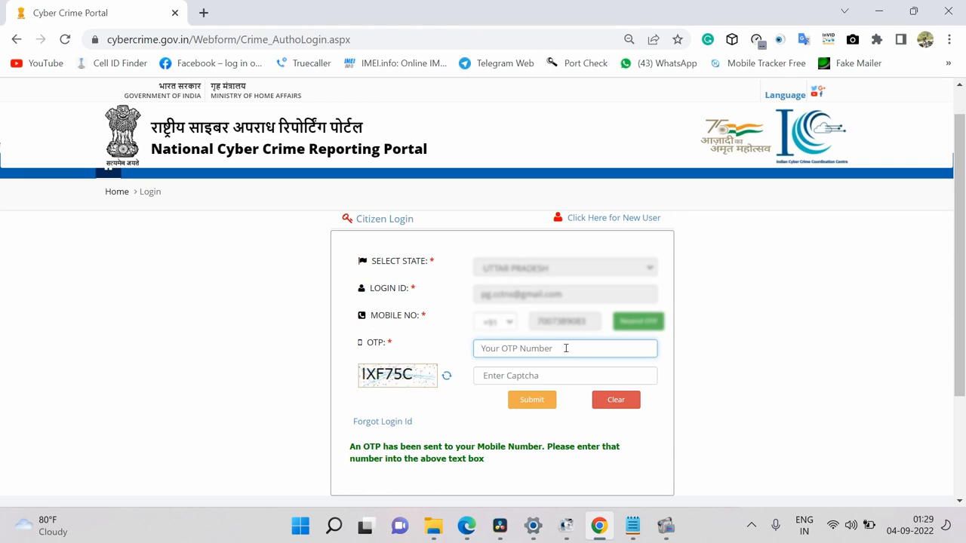
pyautogui.click(511, 375)
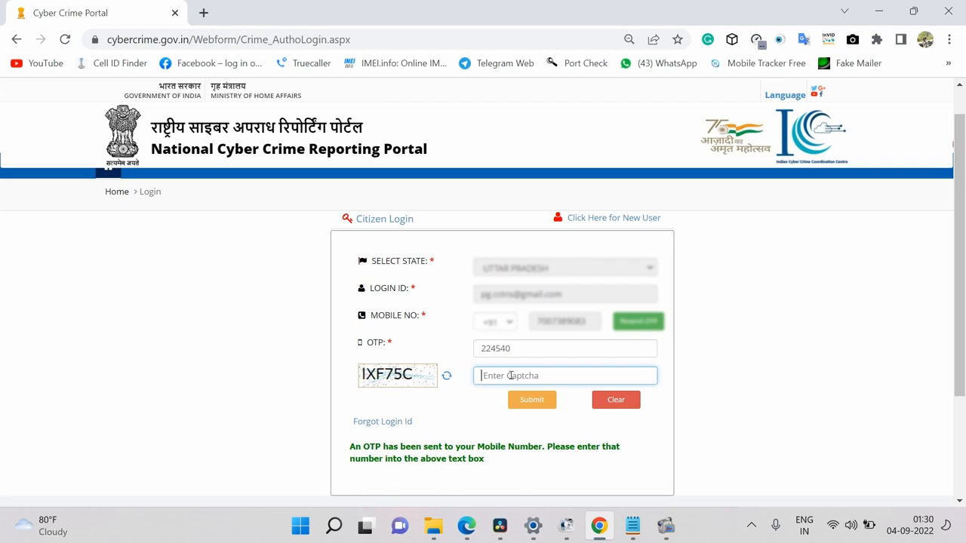
pyautogui.click(539, 401)
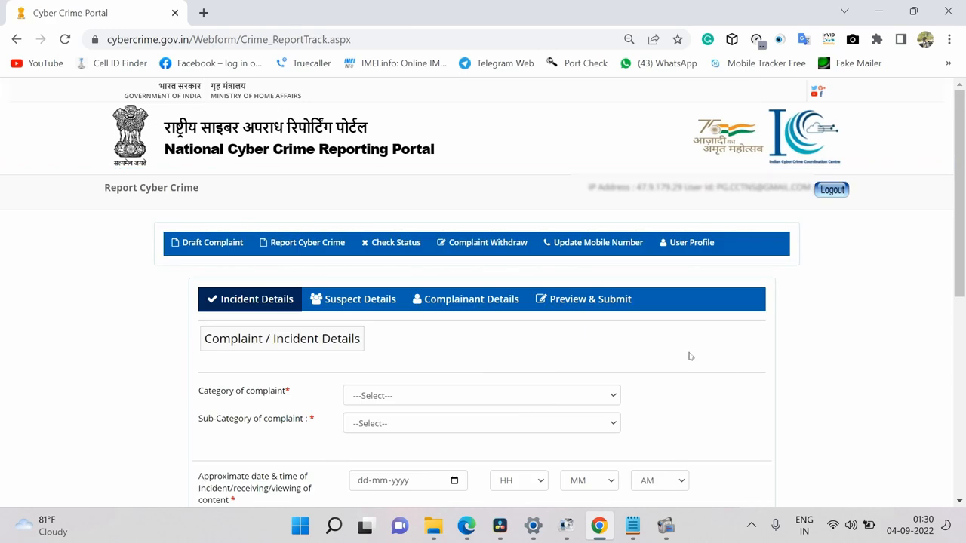
# Scroll down the Incident Details form and open the Category of complaint list.
pyautogui.scroll(-1, 689, 356)
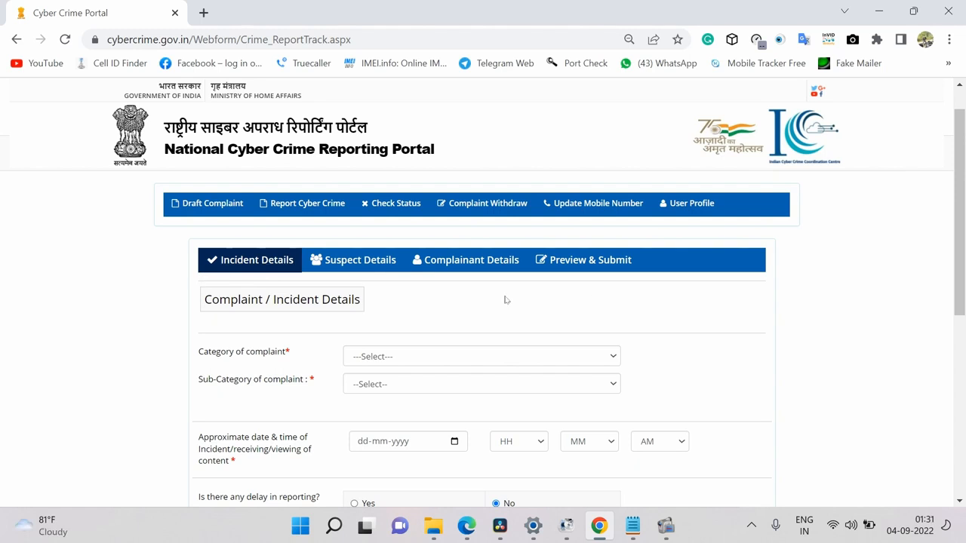
pyautogui.scroll(-3, 482, 301)
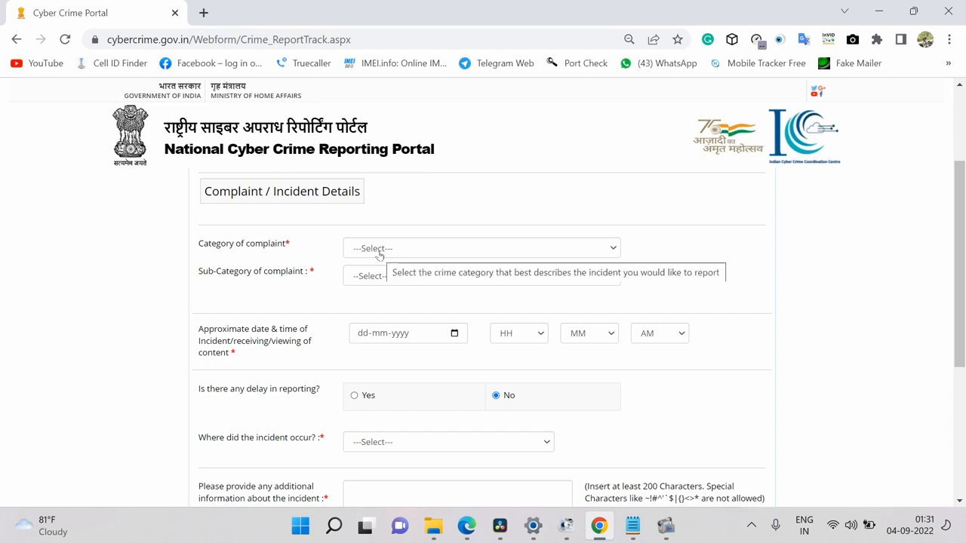
pyautogui.click(404, 251)
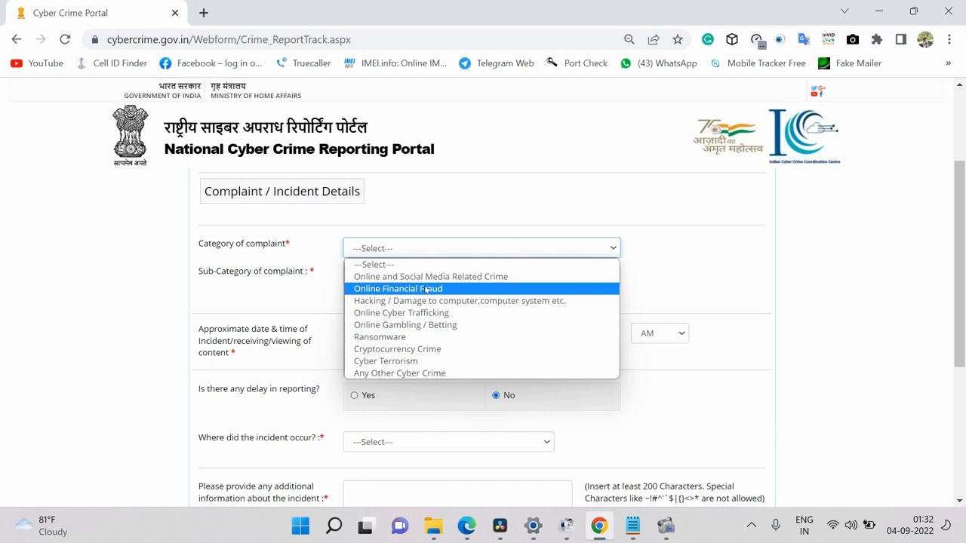
# Set the category to Online Financial Fraud and the sub-category to UPI Fraud.
pyautogui.click(426, 289)
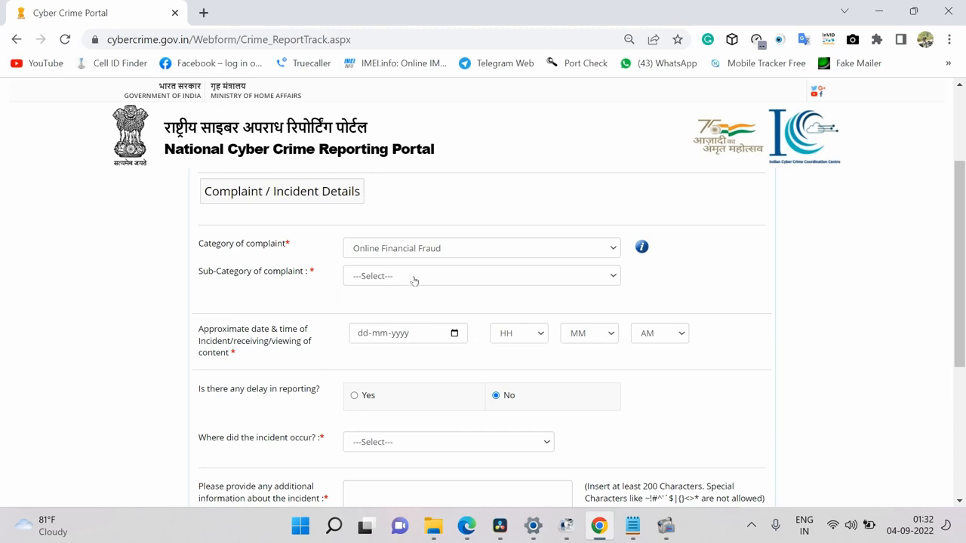
pyautogui.click(414, 280)
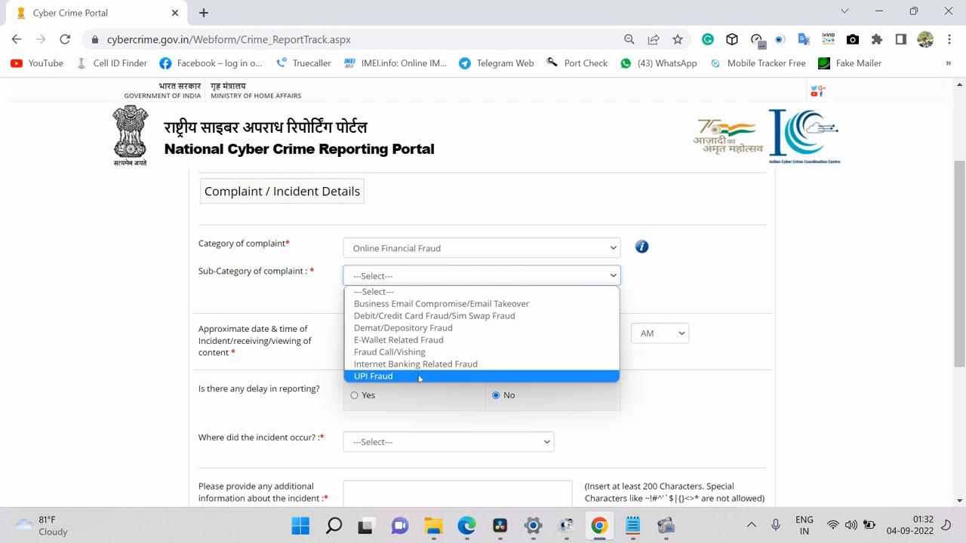
pyautogui.click(414, 377)
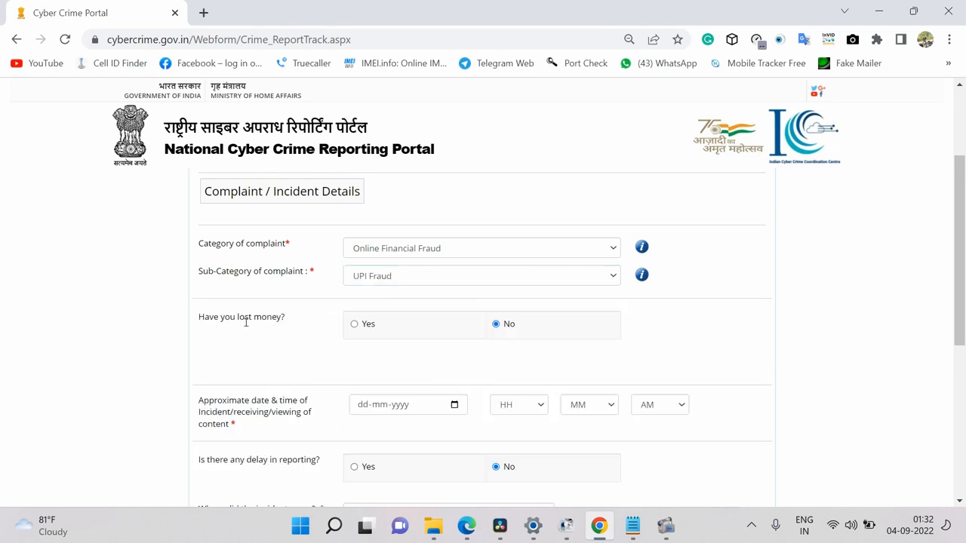
# Answer Yes to losing money and choose Canara Bank and the Paytm wallet.
pyautogui.click(355, 326)
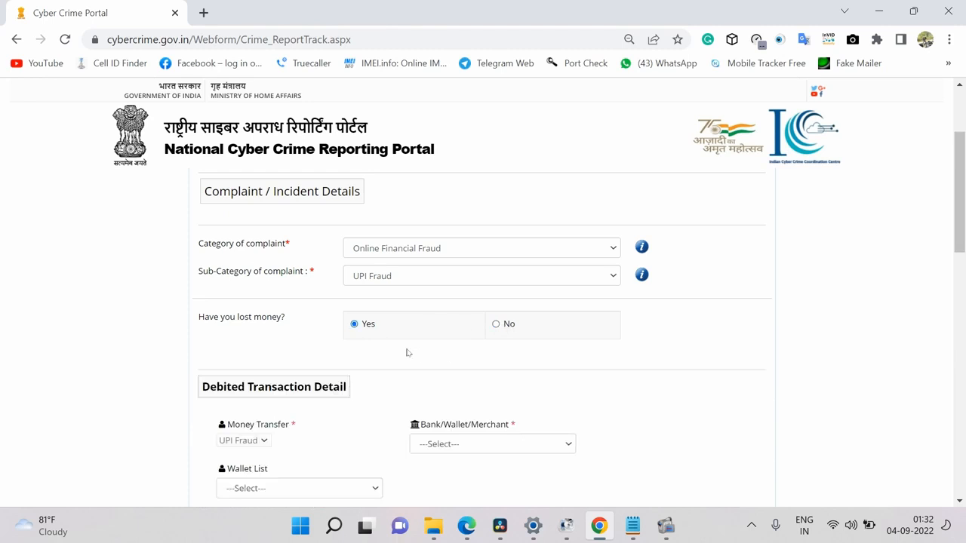
pyautogui.scroll(-2, 404, 351)
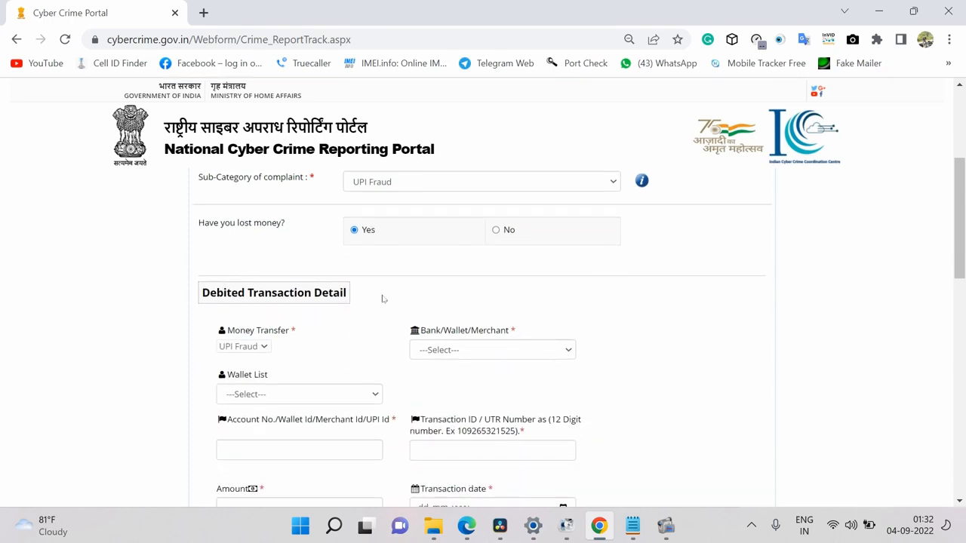
pyautogui.scroll(-1, 383, 299)
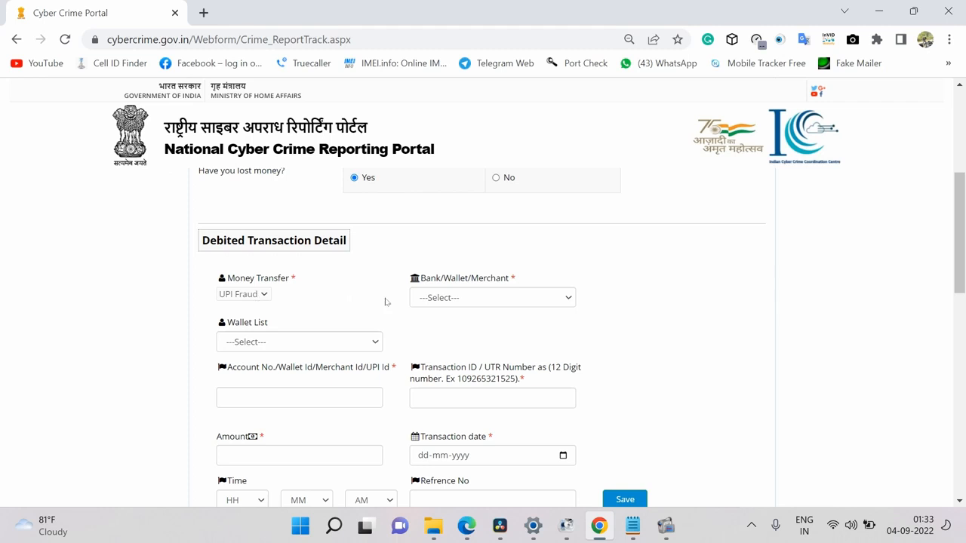
pyautogui.click(459, 300)
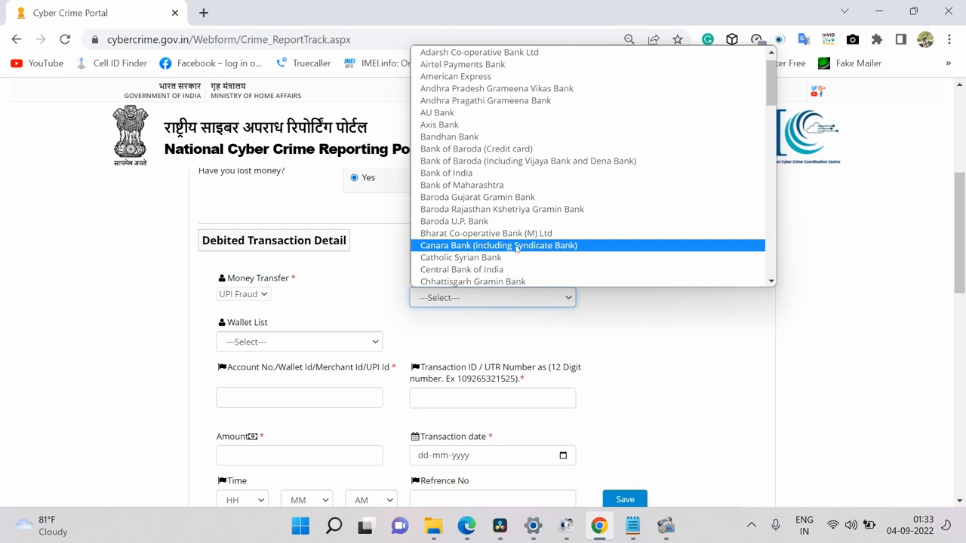
pyautogui.click(476, 248)
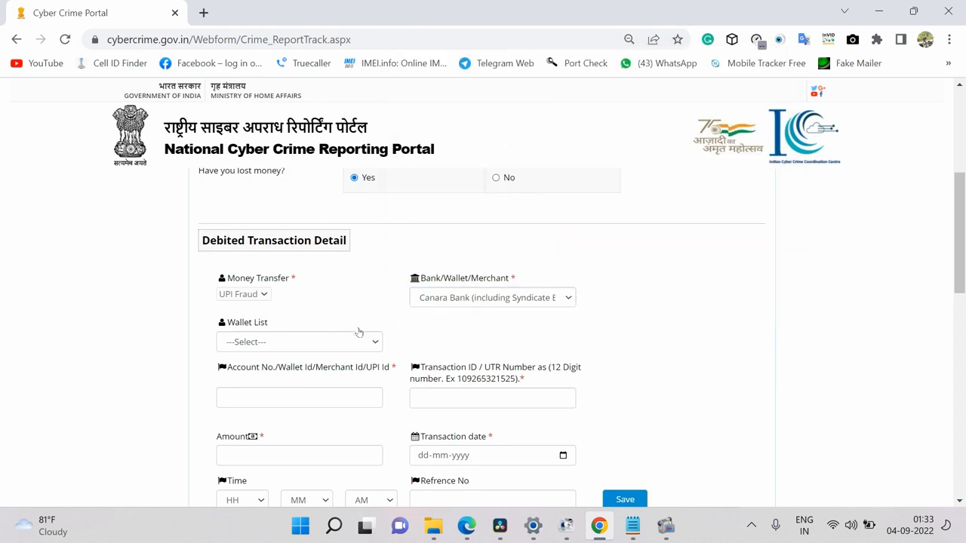
pyautogui.click(326, 347)
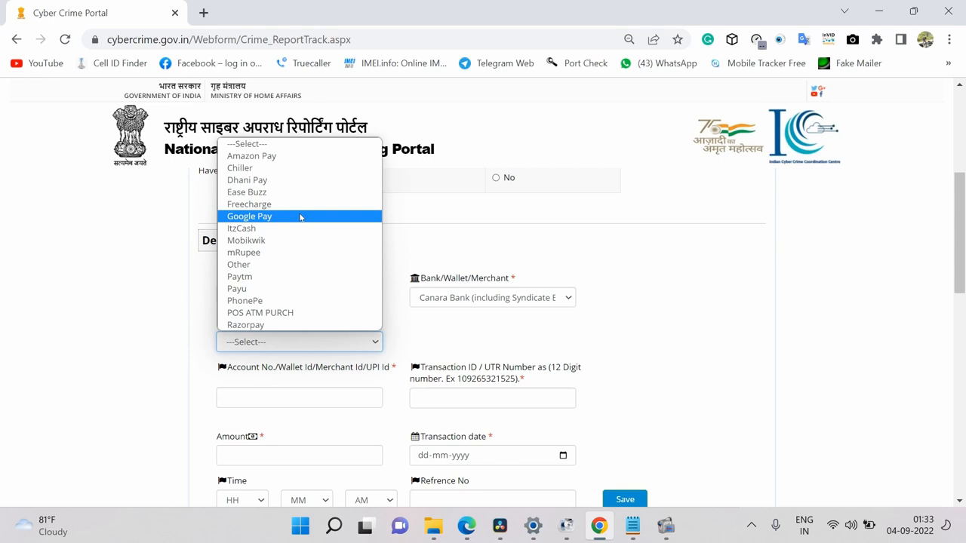
pyautogui.click(286, 277)
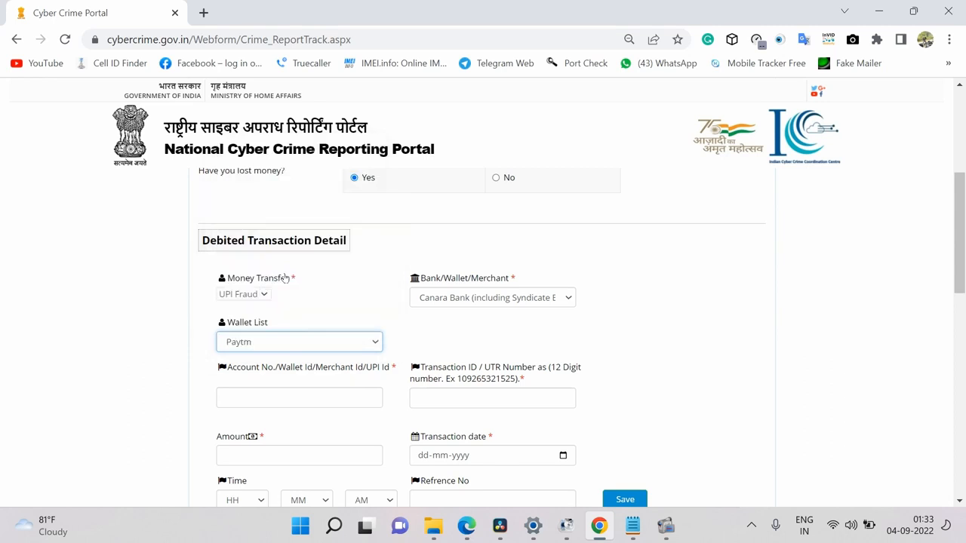
# Paste the transaction ID, enter amount 50000 and date 02-08-2022, and save the transaction.
pyautogui.scroll(-1, 441, 315)
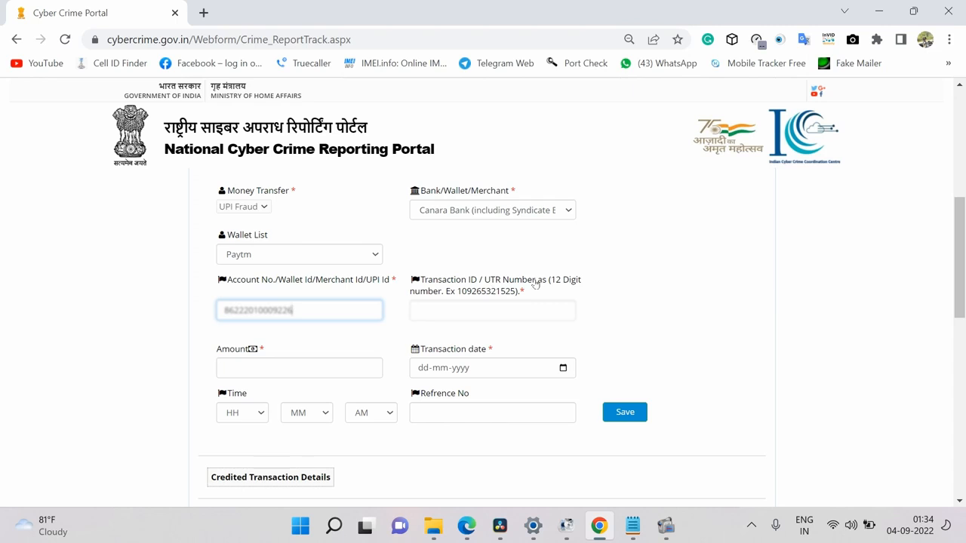
pyautogui.click(525, 306)
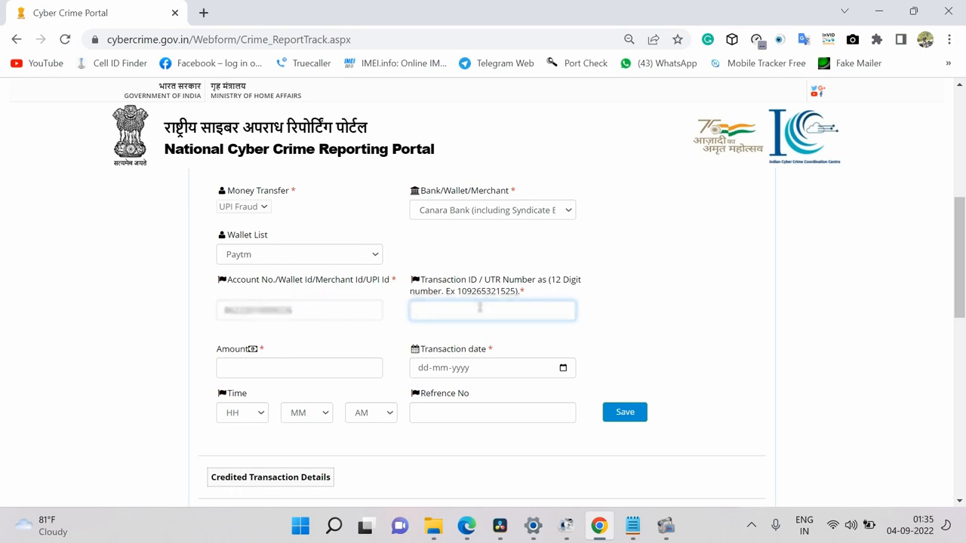
pyautogui.hotkey('ctrl', 'v')
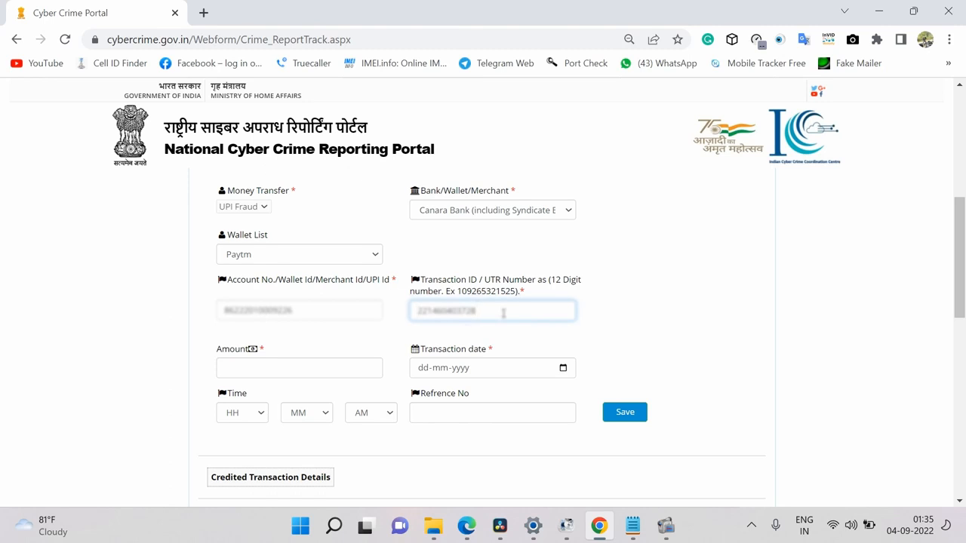
pyautogui.click(295, 366)
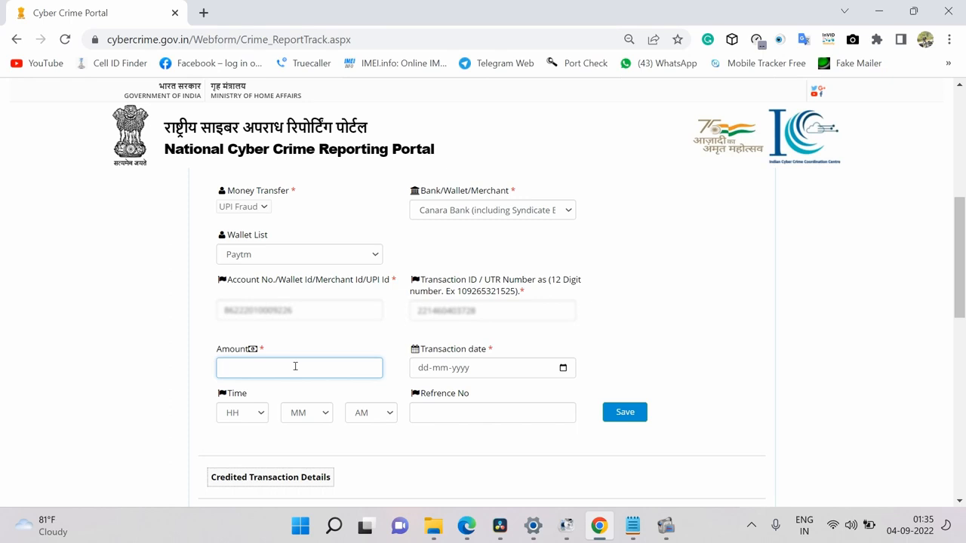
pyautogui.write('50000')
pyautogui.click(563, 368)
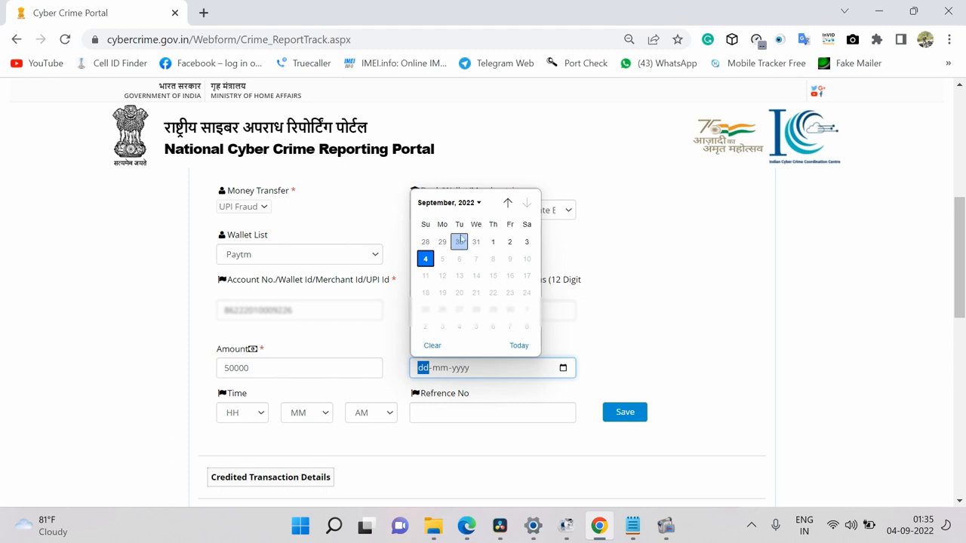
pyautogui.click(459, 242)
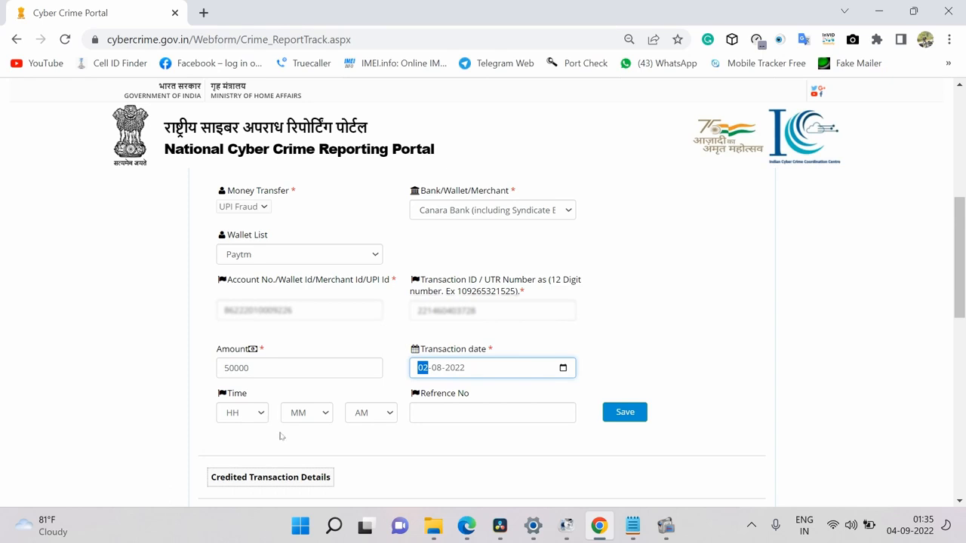
pyautogui.click(491, 409)
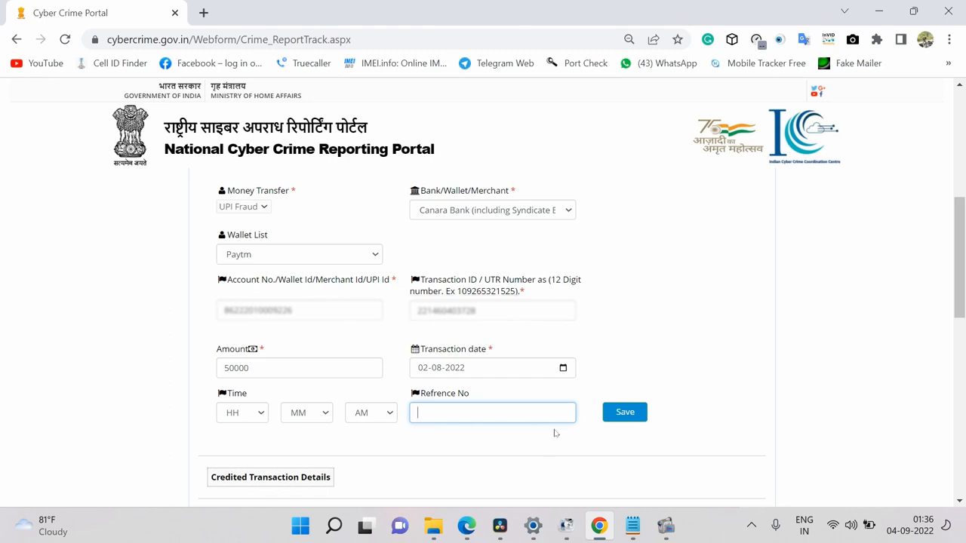
pyautogui.click(632, 415)
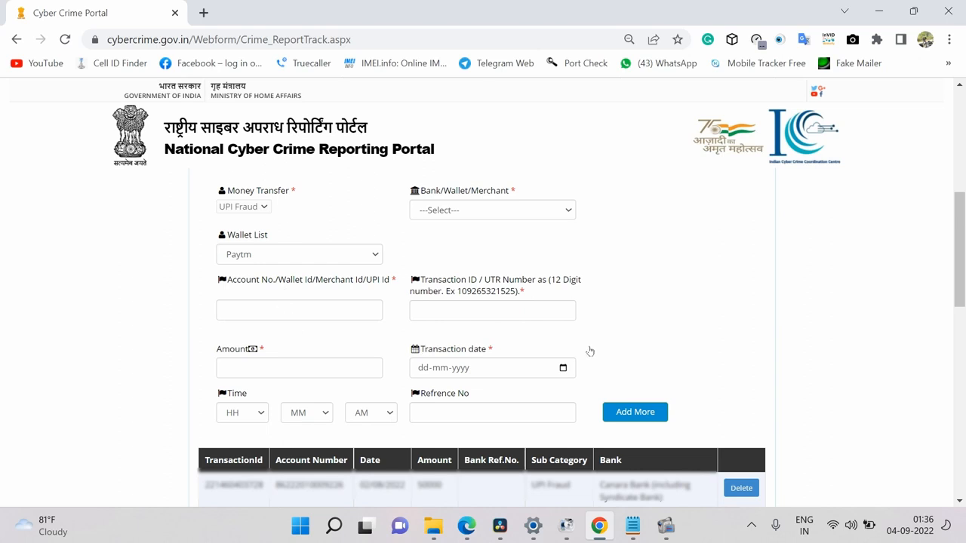
# Scroll past the saved 50000 debit row to the Credited Transaction Details section.
pyautogui.scroll(-5, 590, 351)
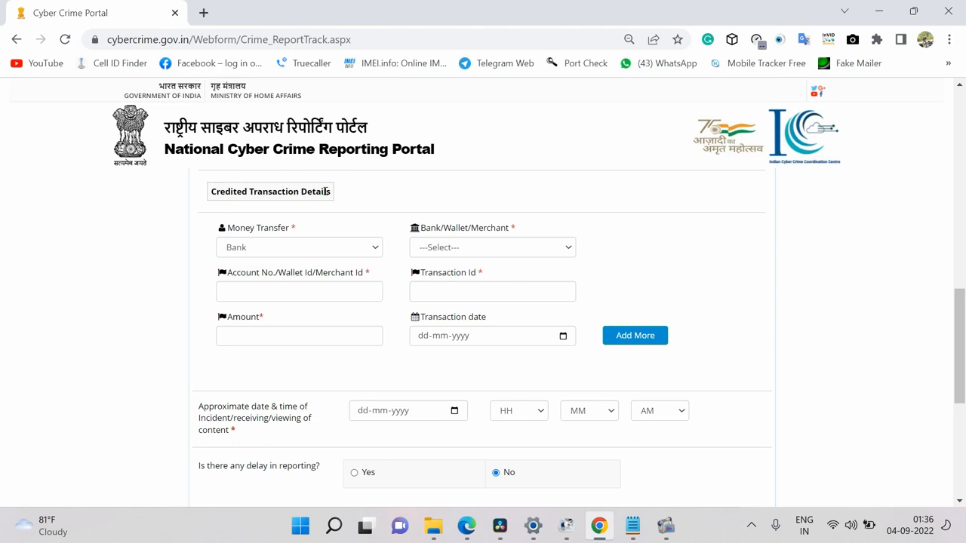
# Set the credited transfer type to Bank with IDFC First Bank as the receiving bank.
pyautogui.click(328, 248)
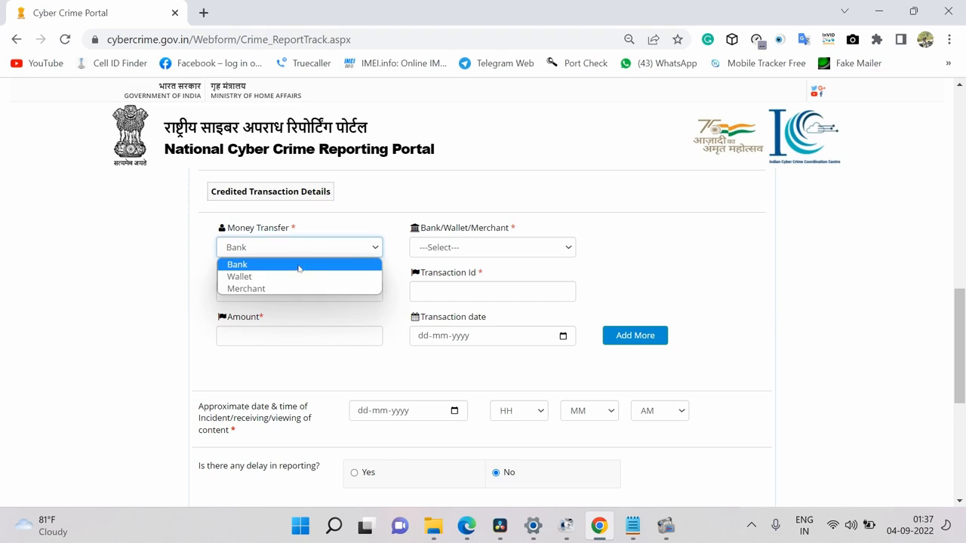
pyautogui.click(295, 265)
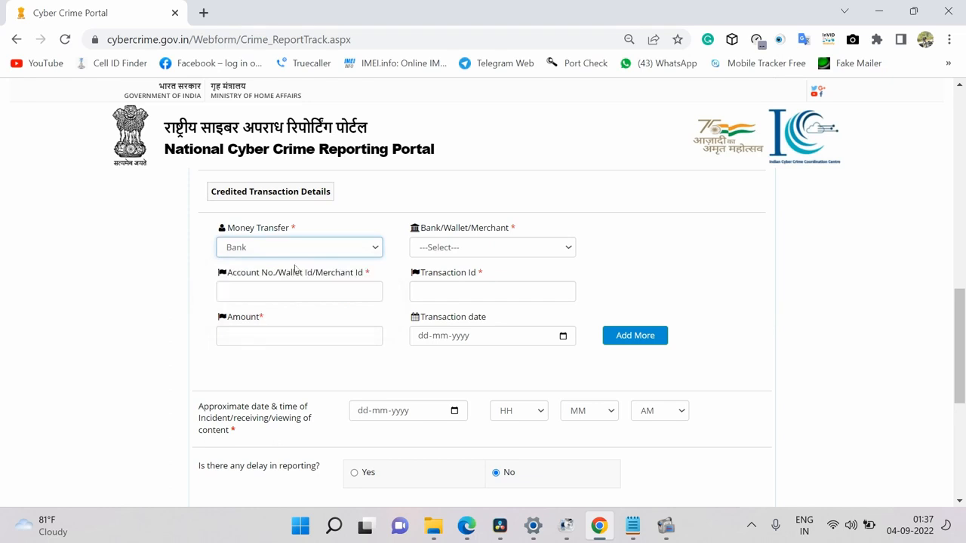
pyautogui.click(483, 254)
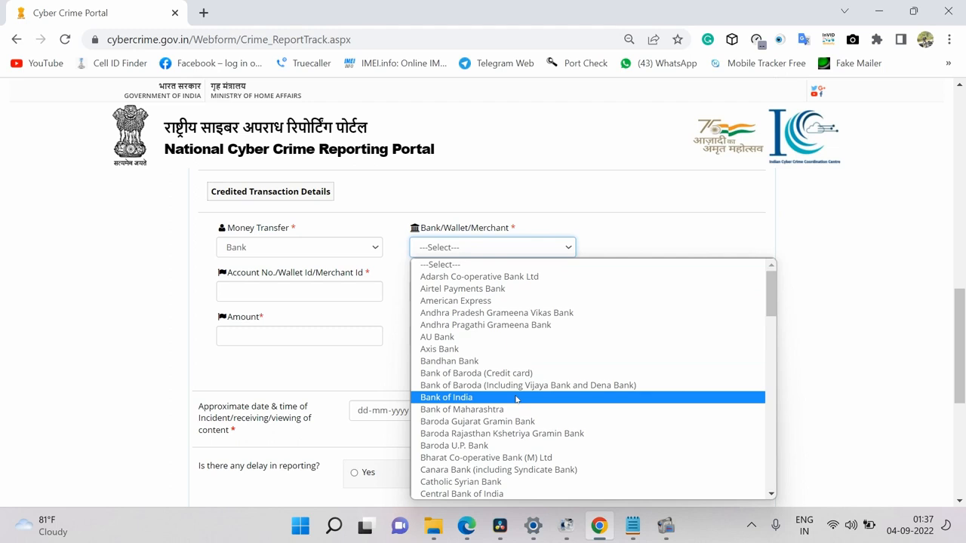
pyautogui.scroll(-4, 517, 400)
pyautogui.scroll(-3, 516, 399)
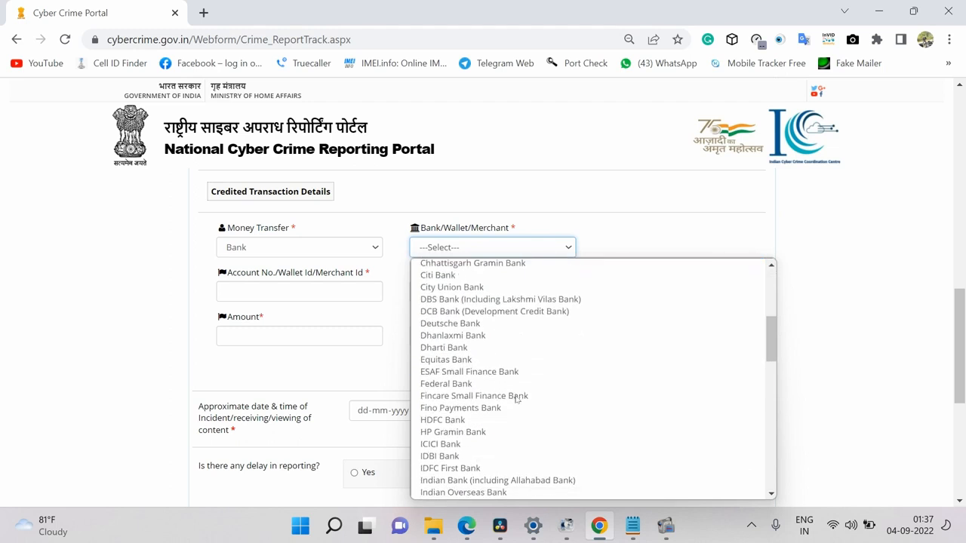
pyautogui.click(517, 400)
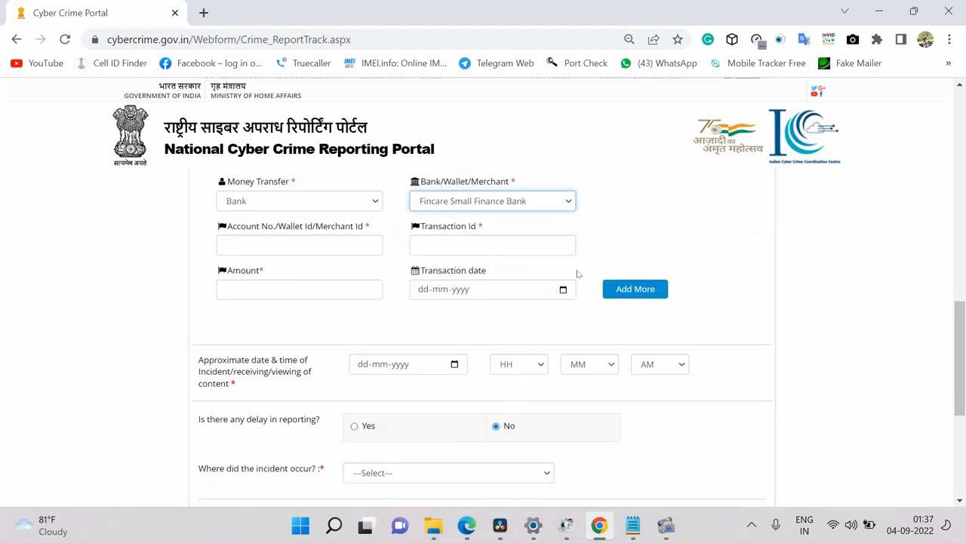
pyautogui.click(543, 200)
pyautogui.scroll(-1, 494, 336)
pyautogui.scroll(2, 495, 336)
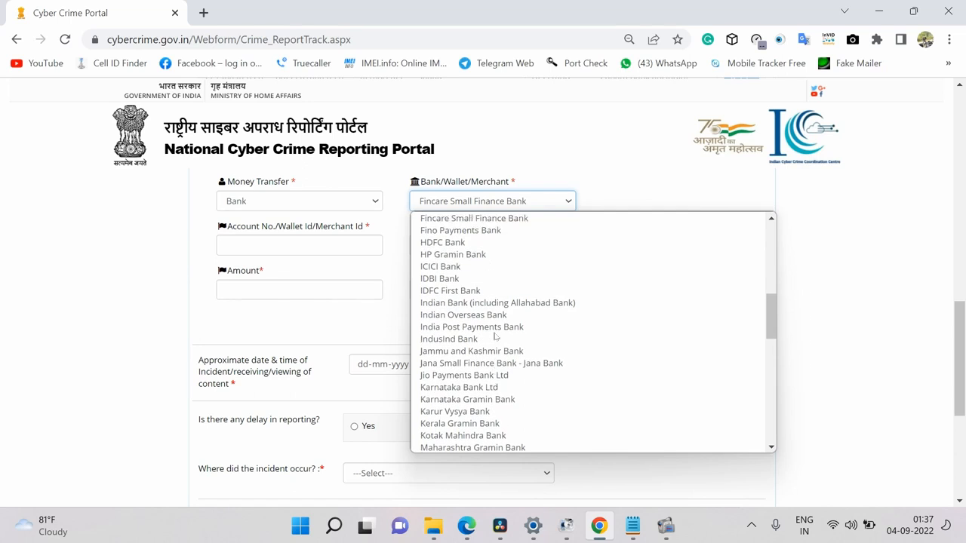
pyautogui.click(436, 292)
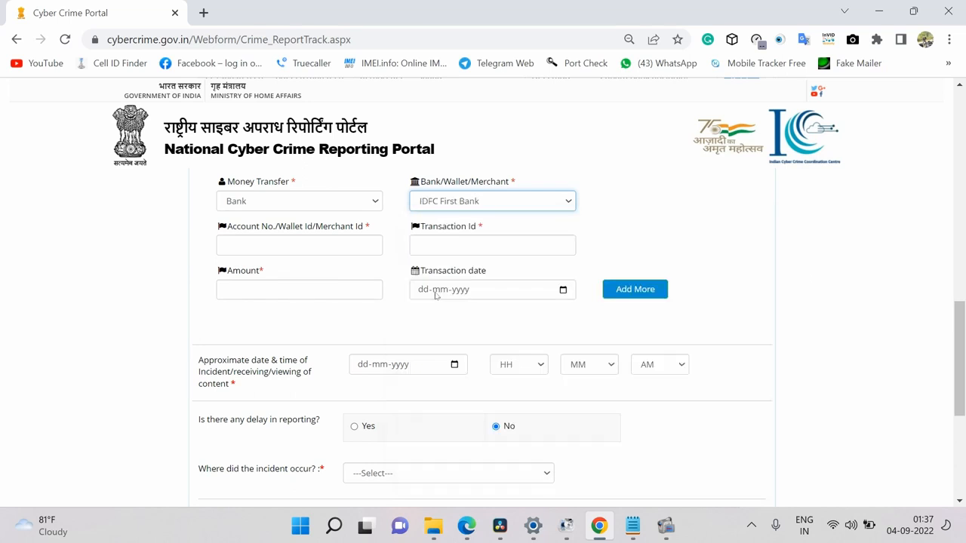
# Enter the receiving account number, the credited transaction ID and the amount 50000.
pyautogui.click(323, 245)
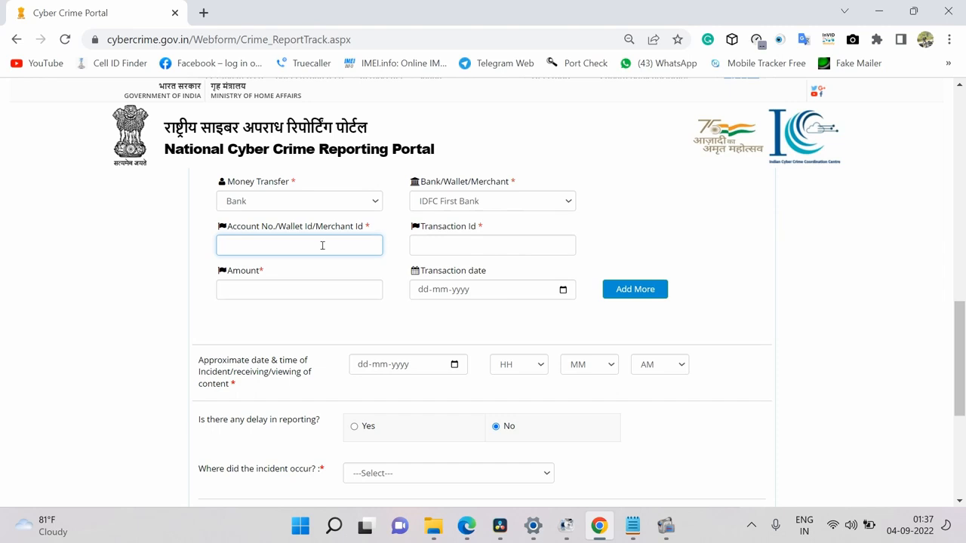
pyautogui.write('************')
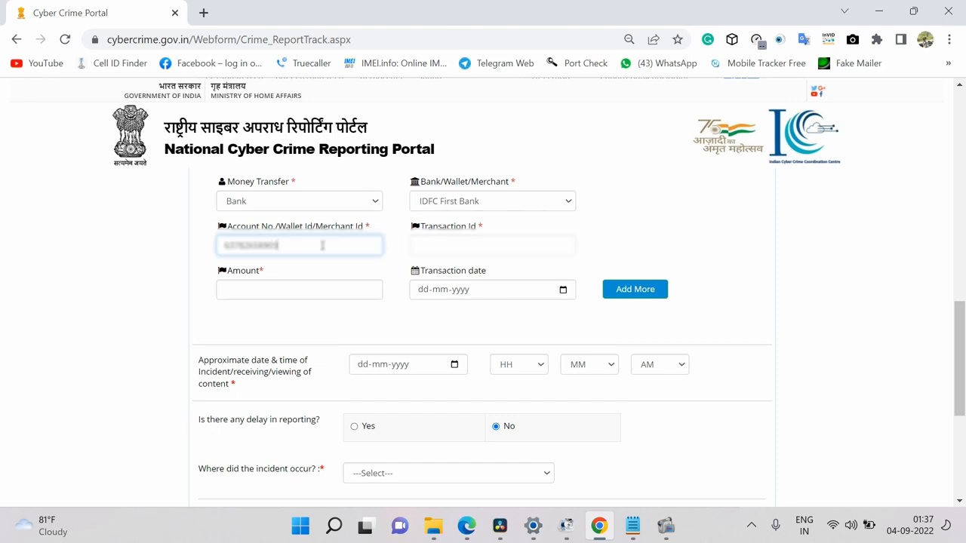
pyautogui.write('4')
pyautogui.click(443, 246)
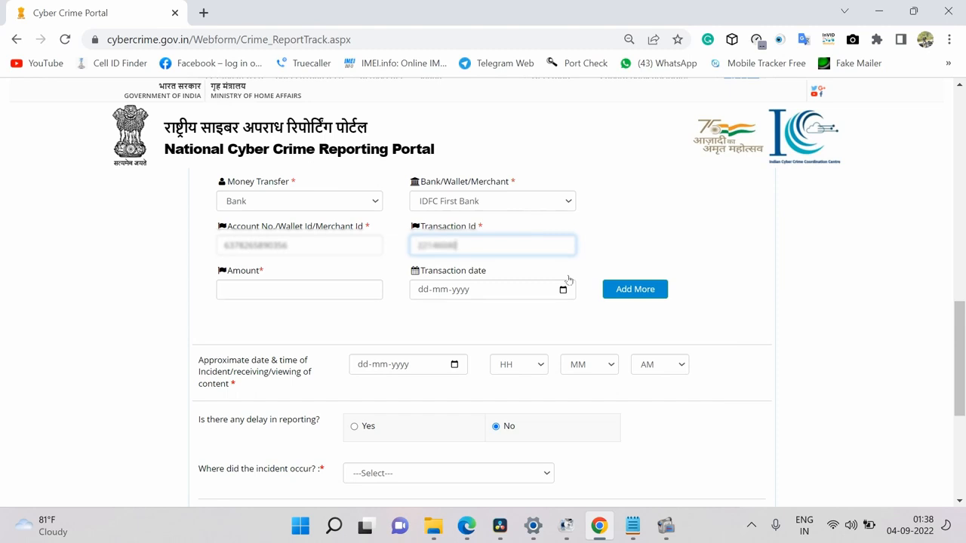
pyautogui.click(318, 289)
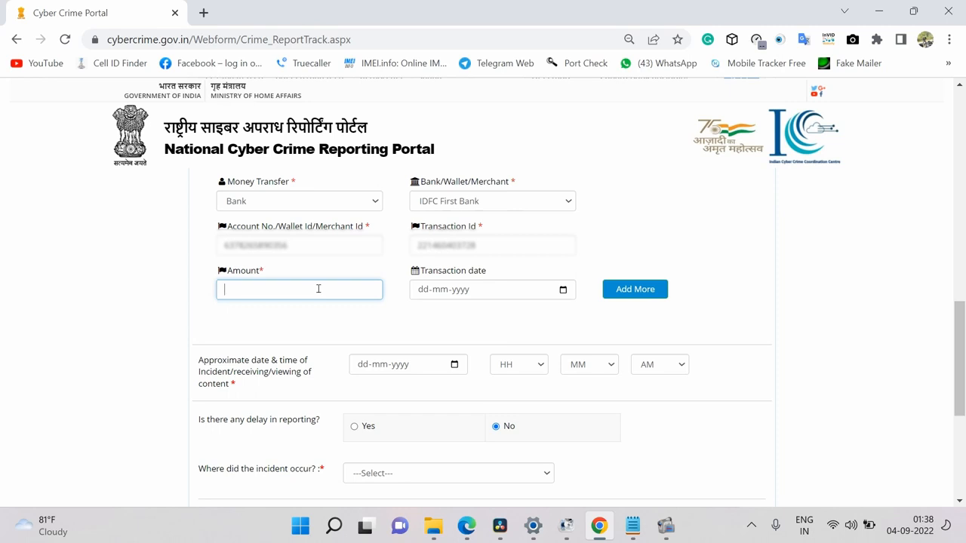
pyautogui.write('50000')
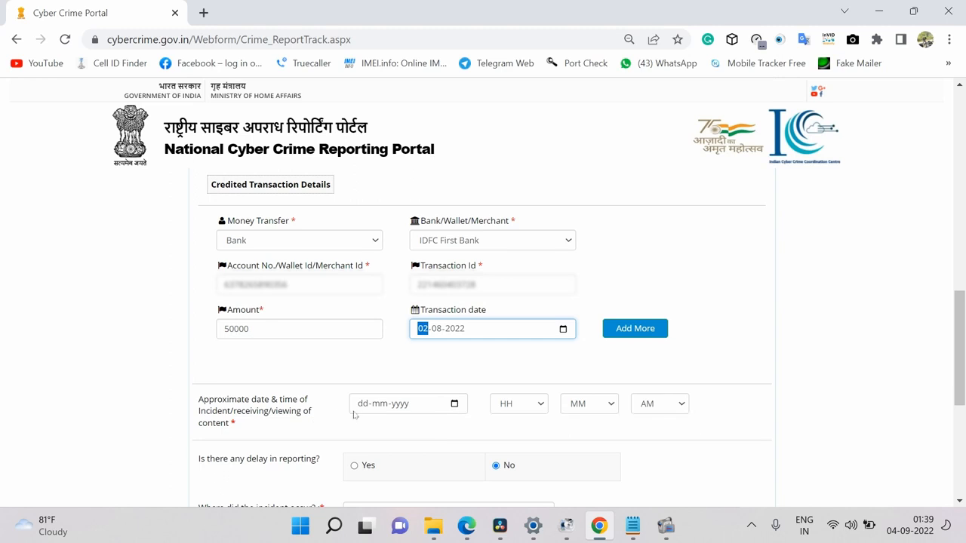
# Pick 02-08-2022 as the incident date and set the time to hour 06, minute 14, PM.
pyautogui.click(454, 404)
pyautogui.click(447, 238)
pyautogui.click(399, 278)
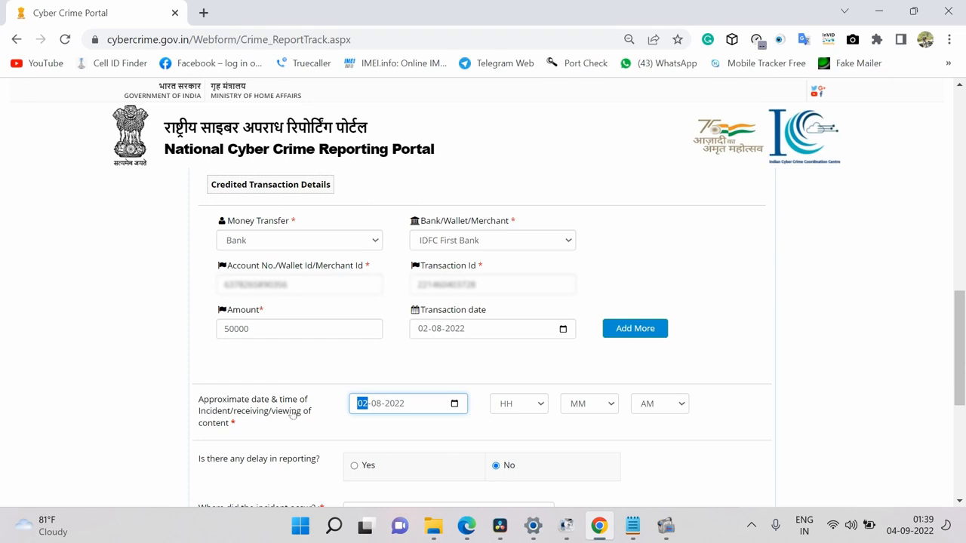
pyautogui.click(540, 408)
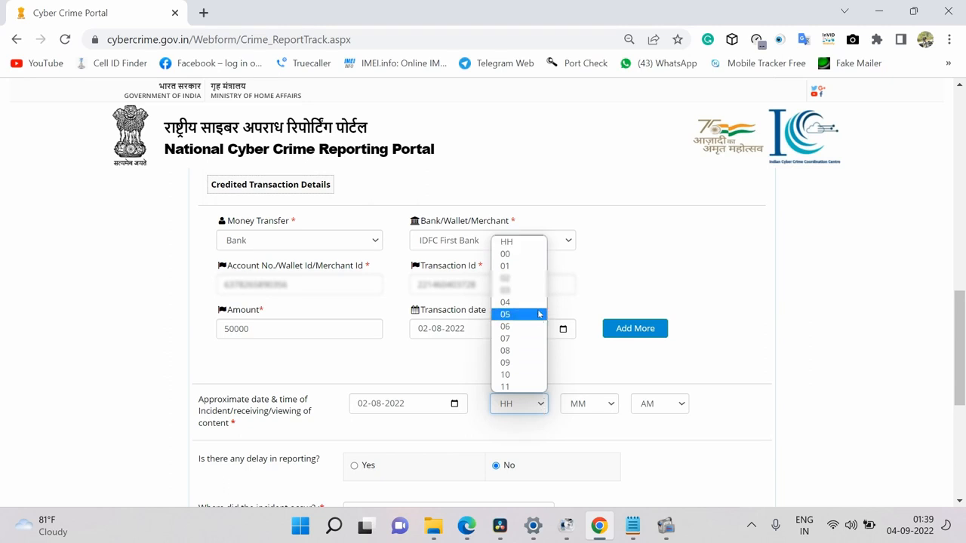
pyautogui.click(532, 327)
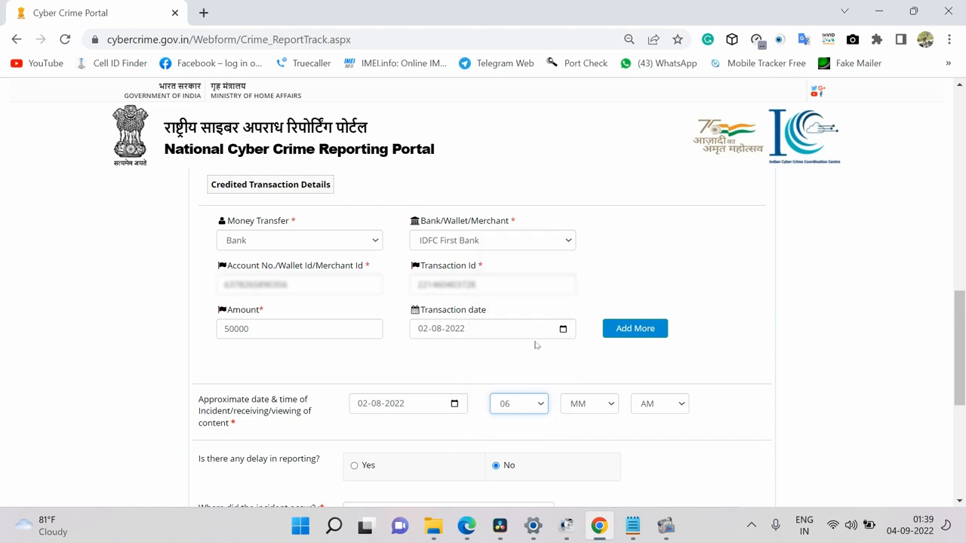
pyautogui.click(584, 409)
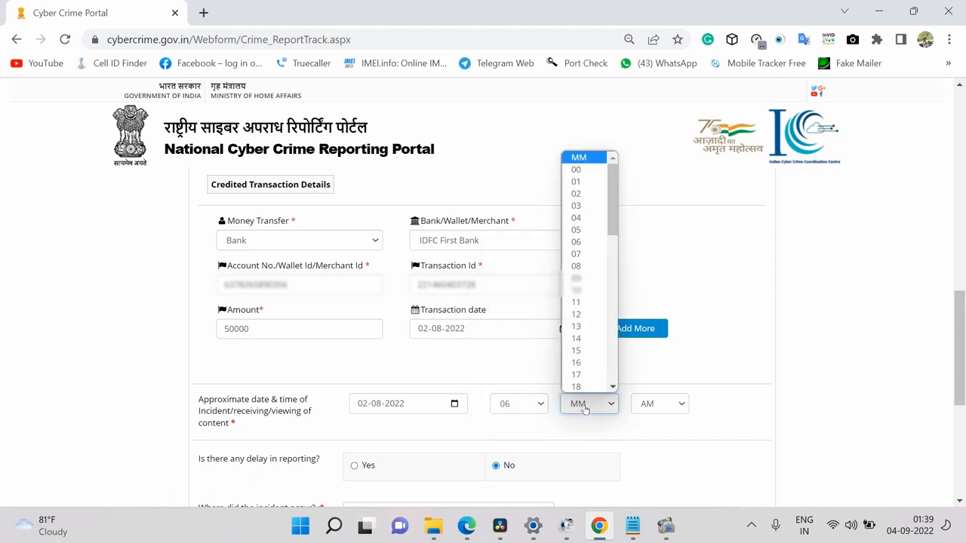
pyautogui.click(590, 338)
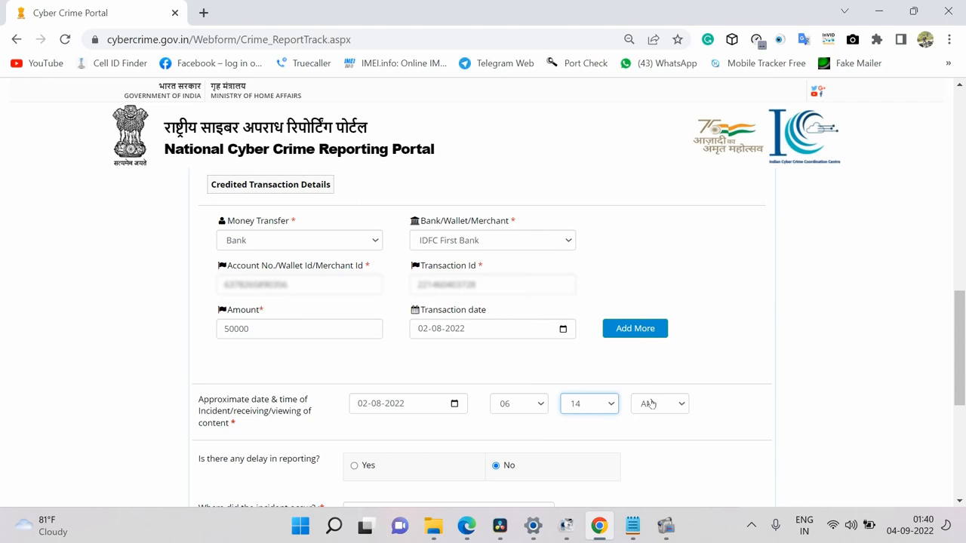
pyautogui.click(652, 404)
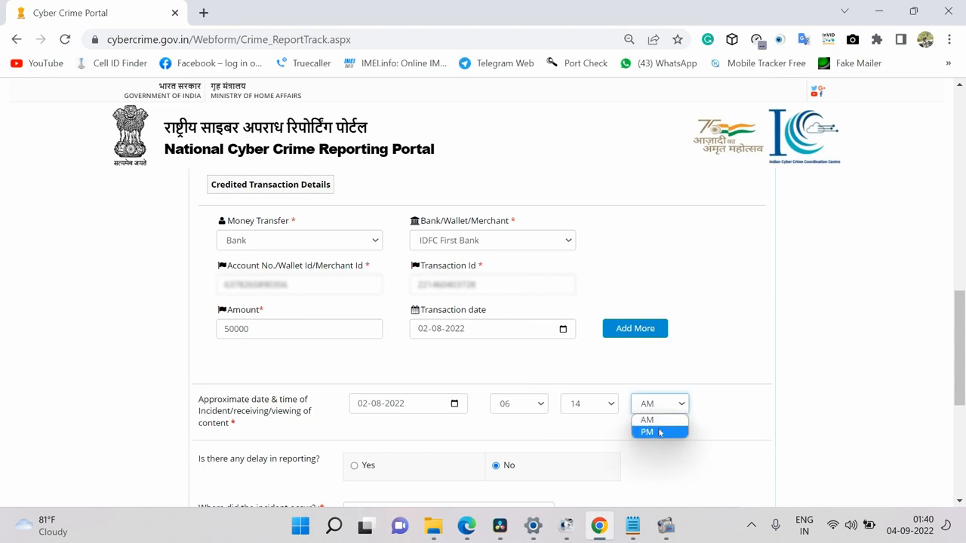
pyautogui.click(660, 432)
pyautogui.scroll(-1, 448, 351)
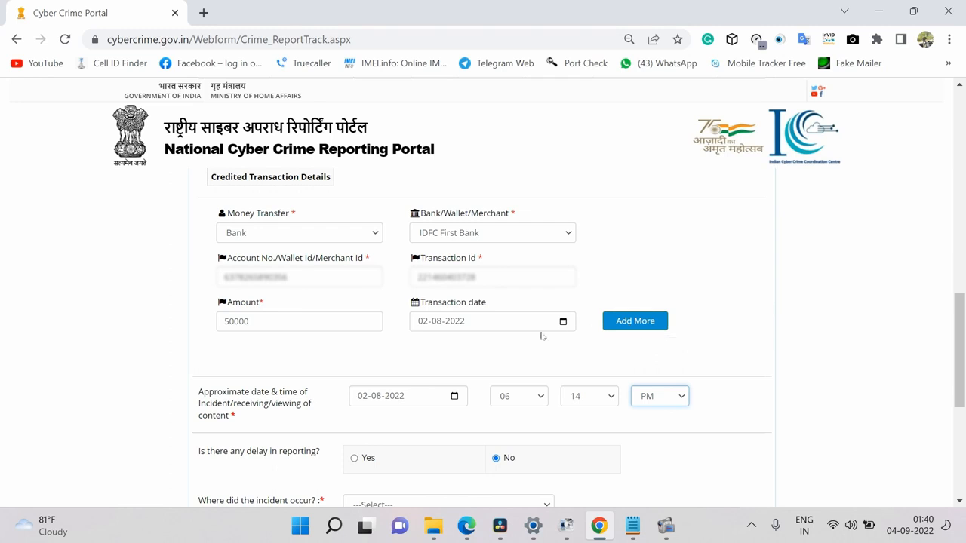
pyautogui.scroll(-1, 541, 334)
pyautogui.scroll(1, 542, 334)
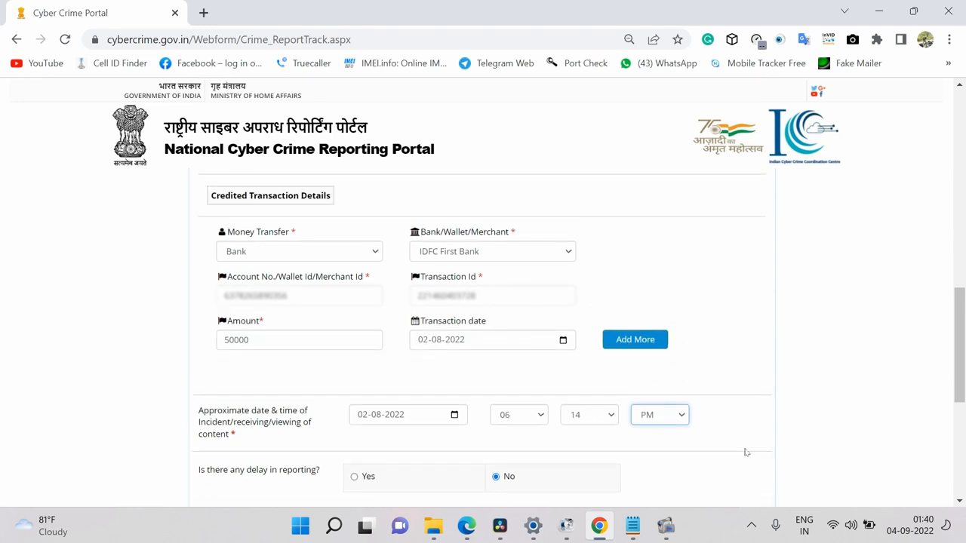
pyautogui.scroll(-2, 727, 450)
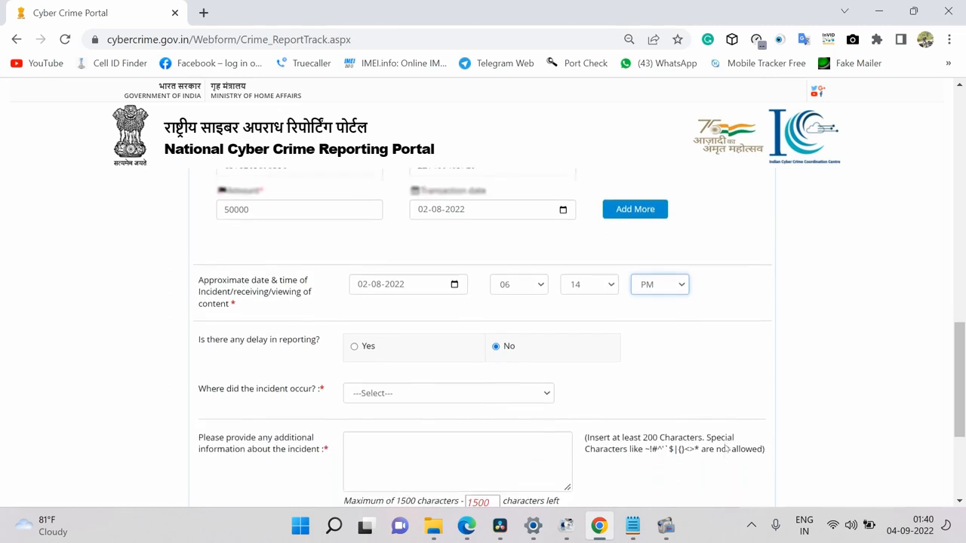
# Answer Yes to 'Is there any delay in reporting?' and select the revealed reason-for-delay field.
pyautogui.scroll(-1, 727, 450)
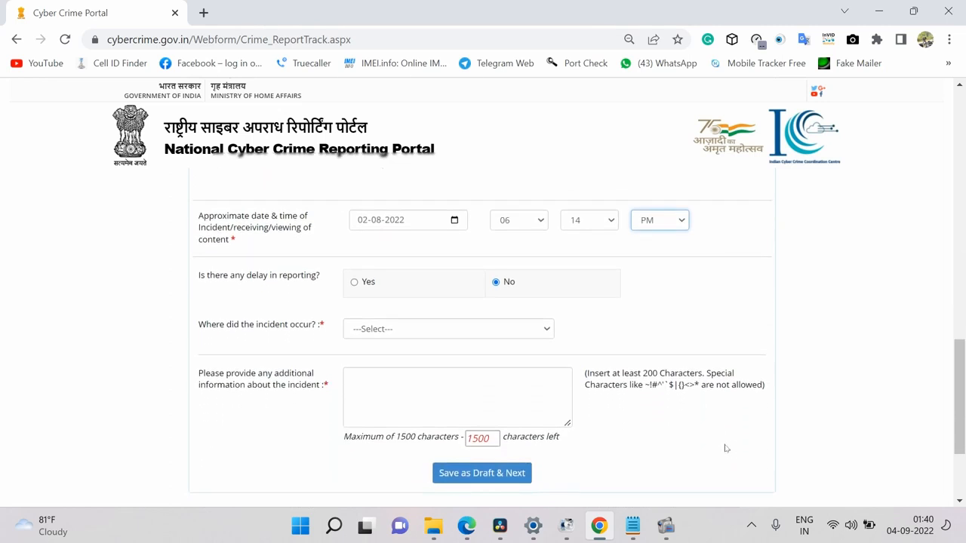
pyautogui.scroll(-1, 726, 449)
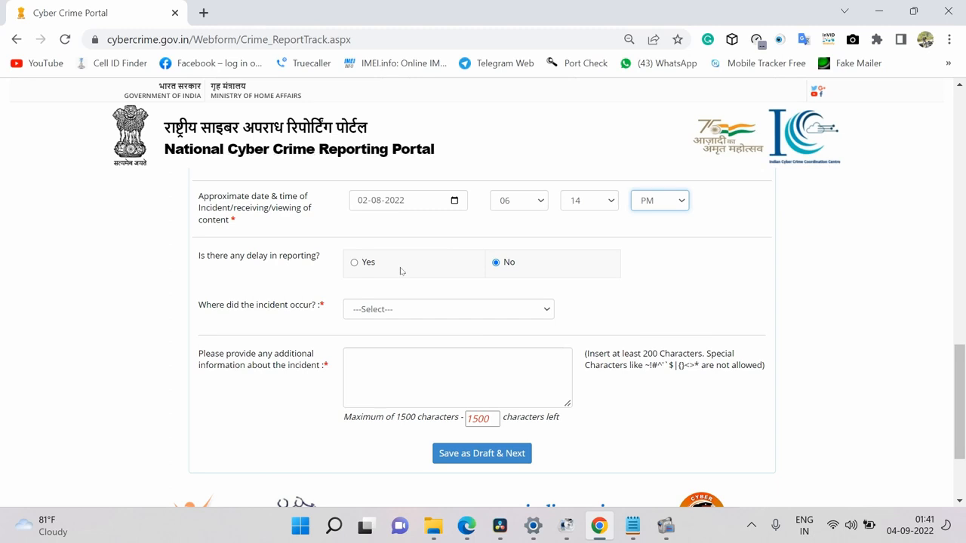
pyautogui.click(354, 266)
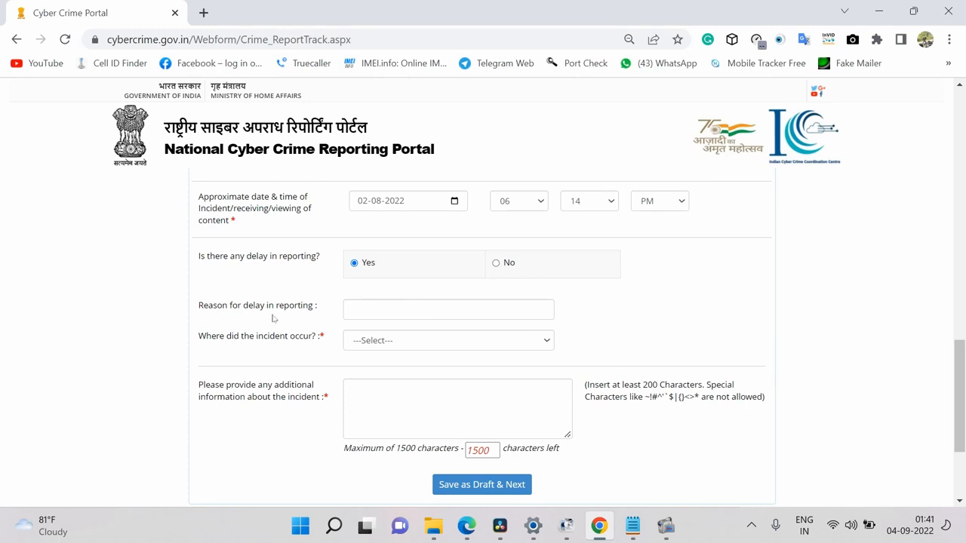
pyautogui.click(373, 309)
pyautogui.scroll(-1, 303, 284)
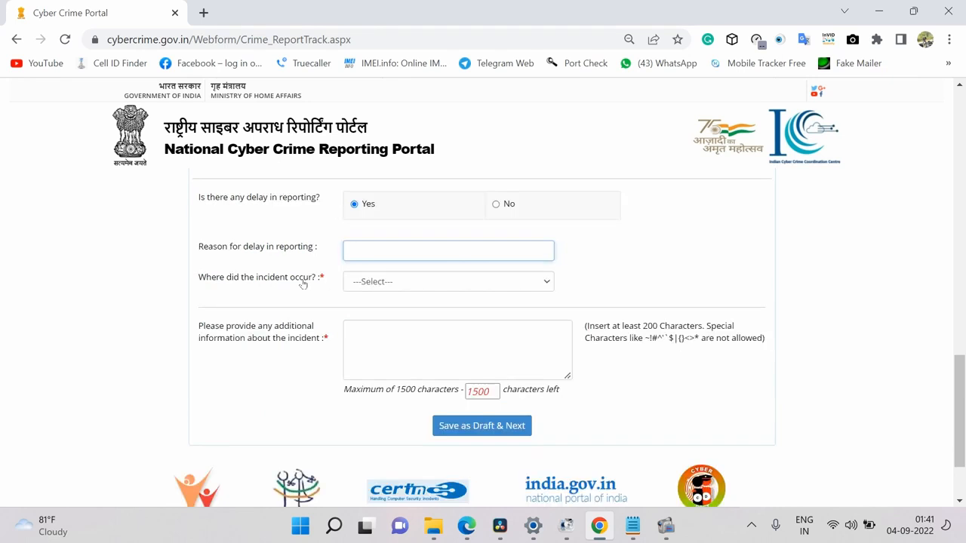
# Choose WhatsApp as where the incident occurred and paste the suspect's WhatsApp phone number.
pyautogui.click(380, 284)
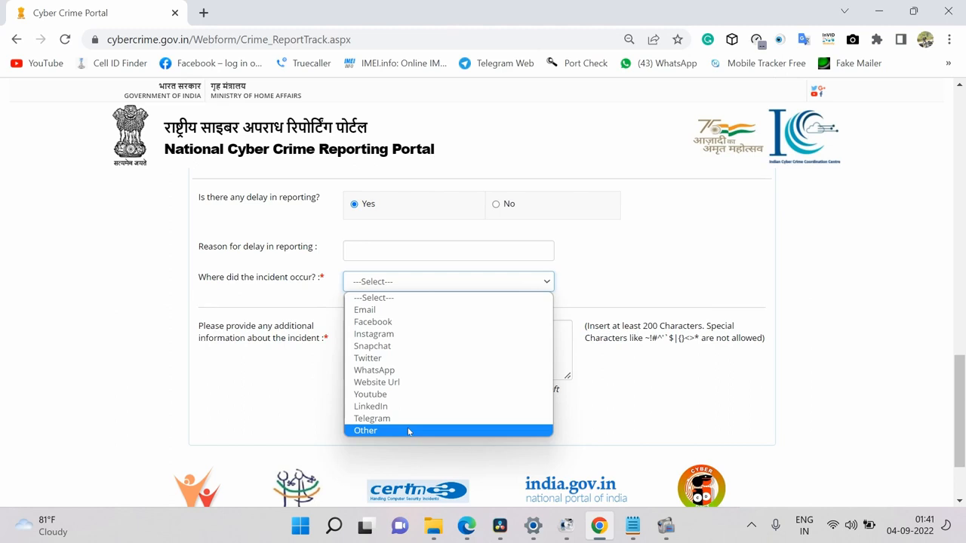
pyautogui.click(424, 375)
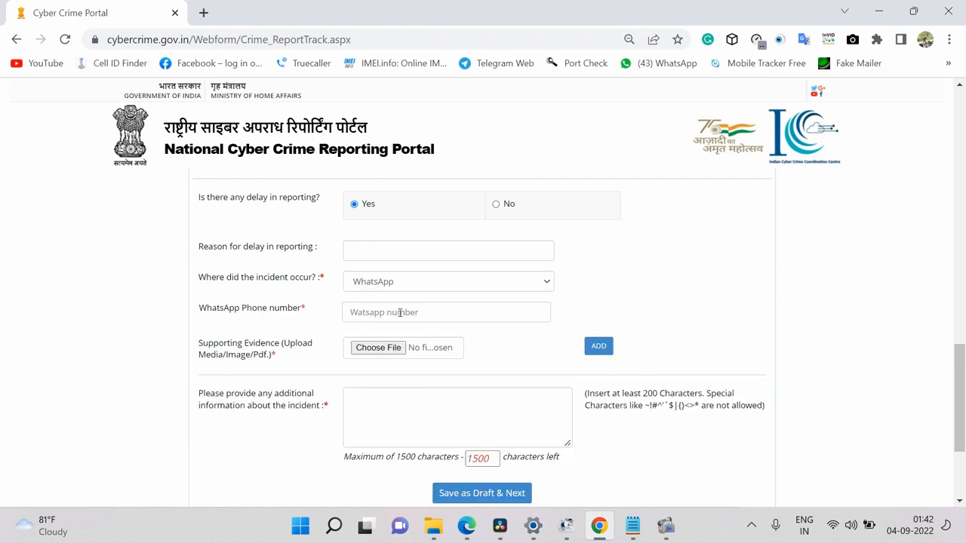
pyautogui.click(383, 311)
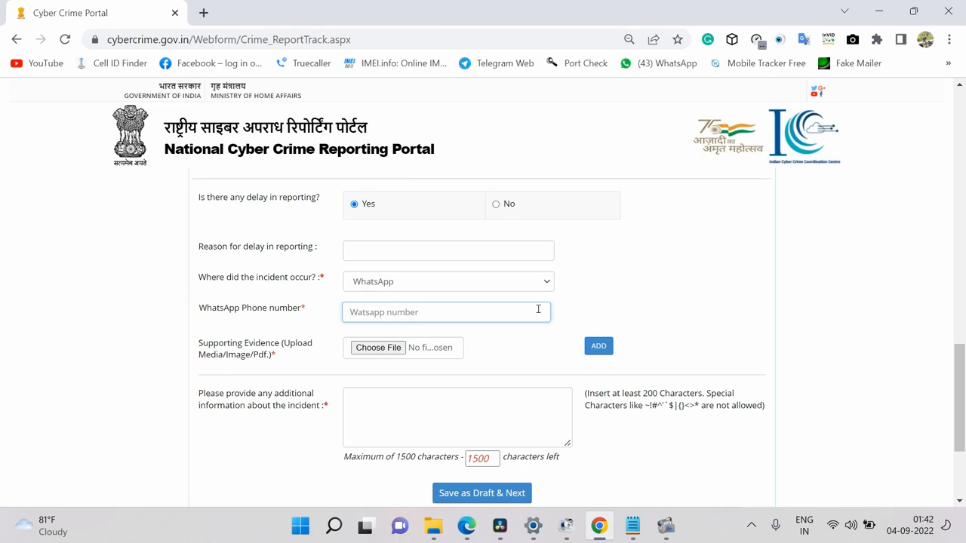
pyautogui.hotkey('ctrl', 'v')
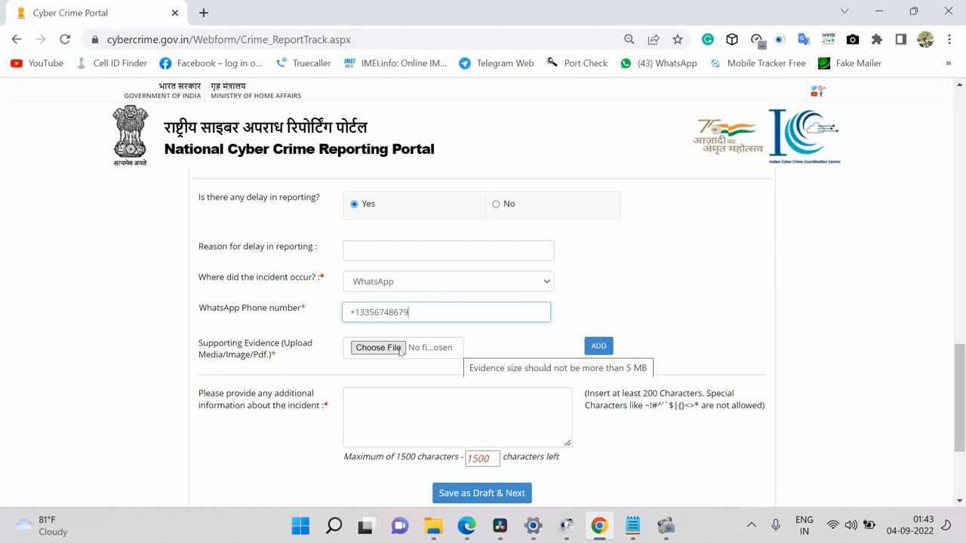
pyautogui.click(401, 351)
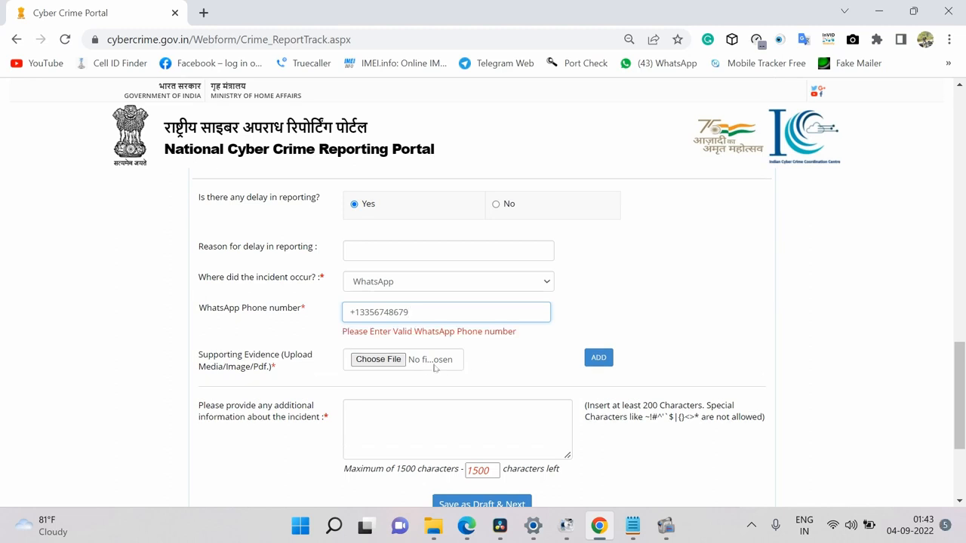
# Choose Accused ID.jpg from the Desktop as the supporting evidence file.
pyautogui.click(379, 360)
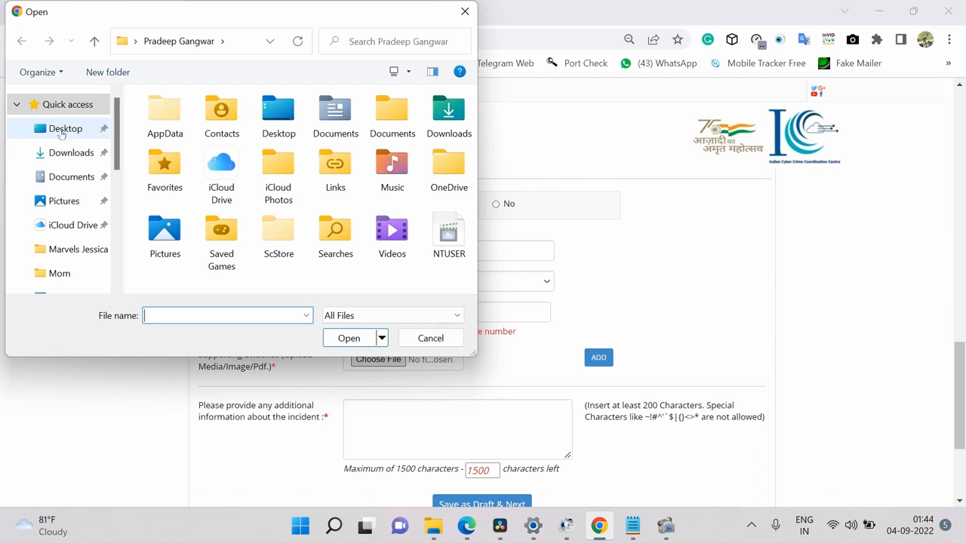
pyautogui.click(64, 132)
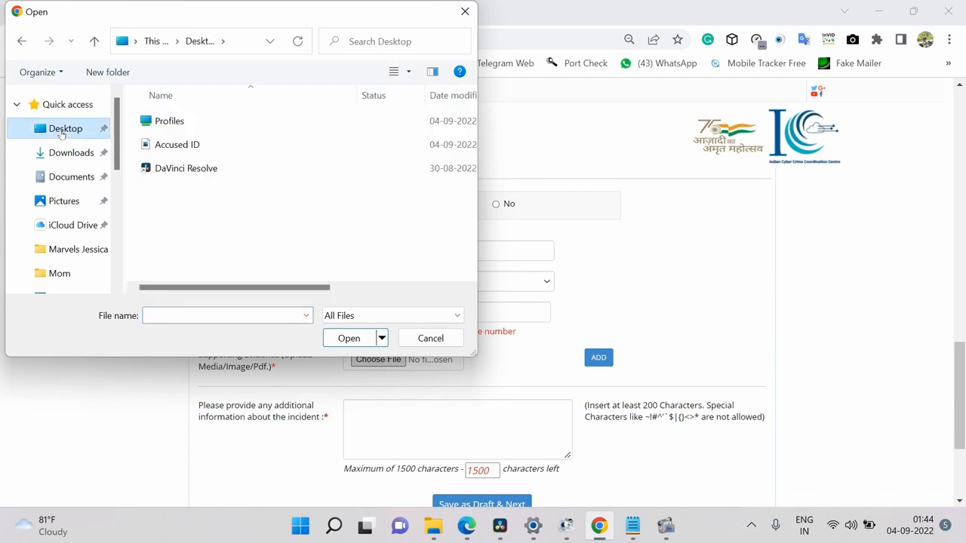
pyautogui.doubleClick(243, 147)
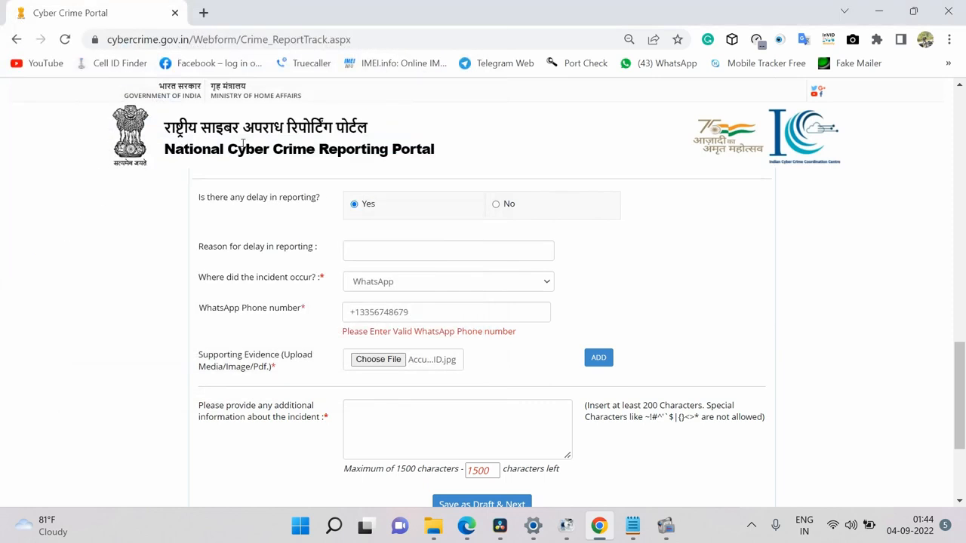
# Add the WhatsApp number with Accused ID.jpg as an evidence row, then save as draft and continue.
pyautogui.click(598, 361)
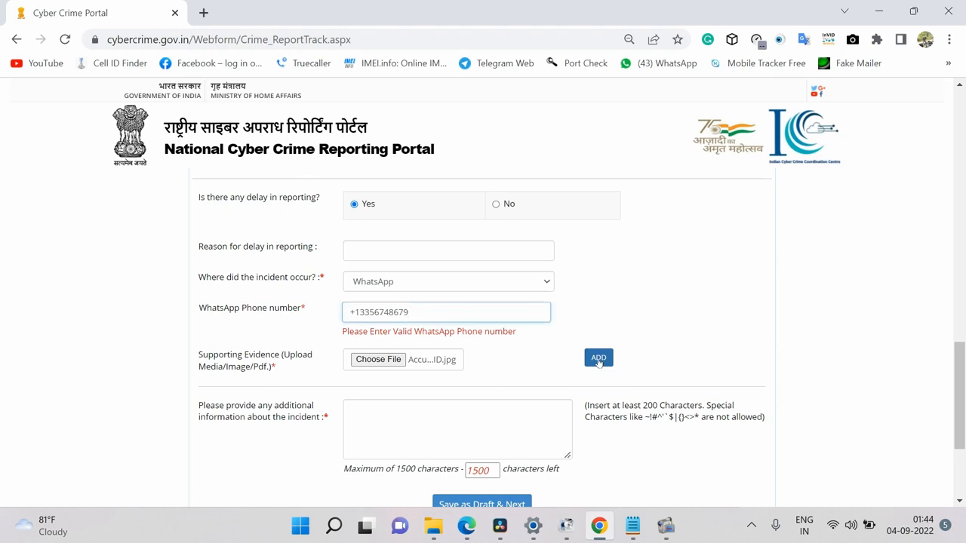
pyautogui.click(599, 359)
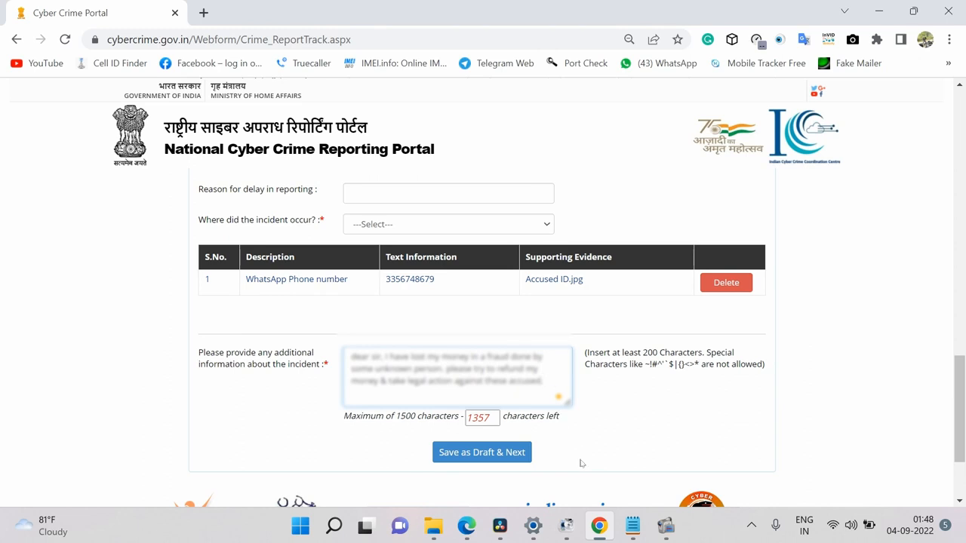
pyautogui.click(504, 454)
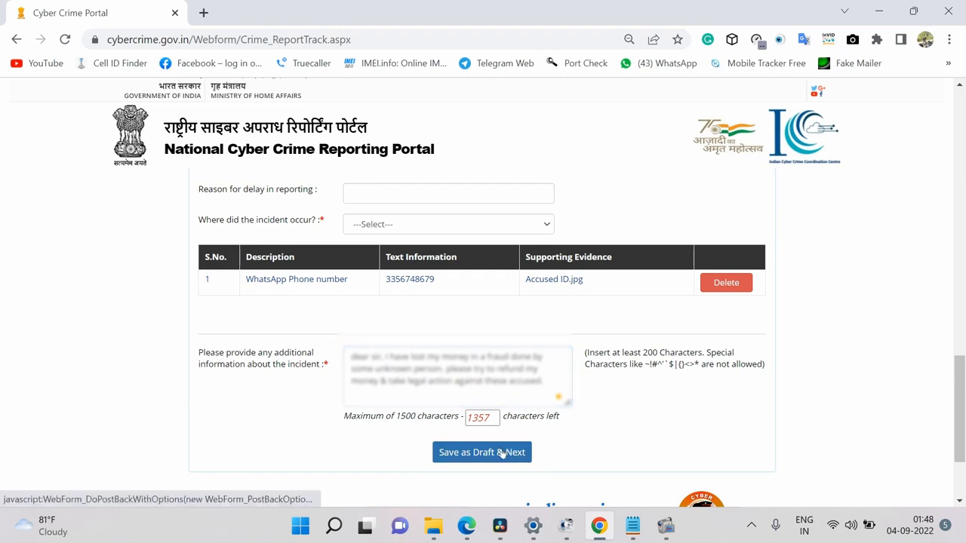
# Enter the suspect's name with ID type Gov. Issued Card and its card number, then add the suspect.
pyautogui.click(473, 380)
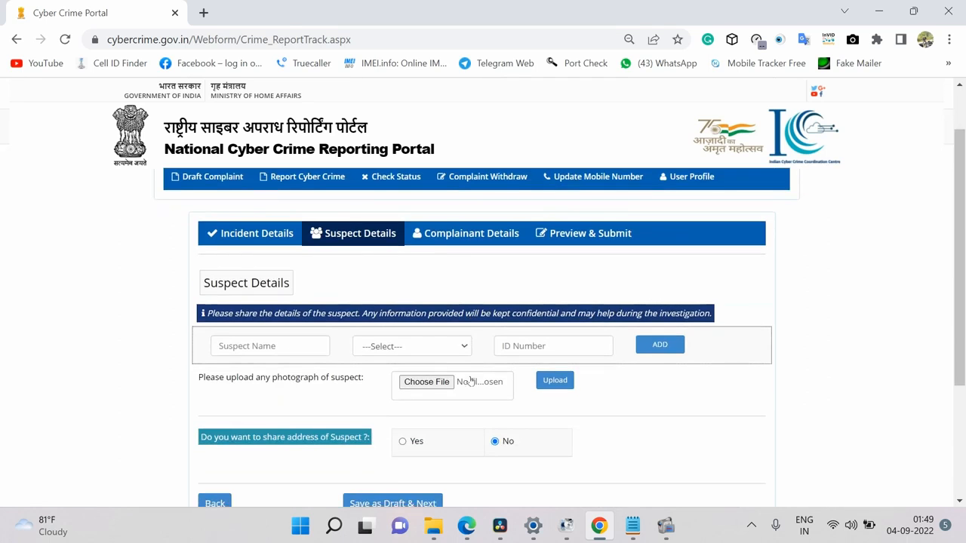
pyautogui.scroll(-1, 471, 381)
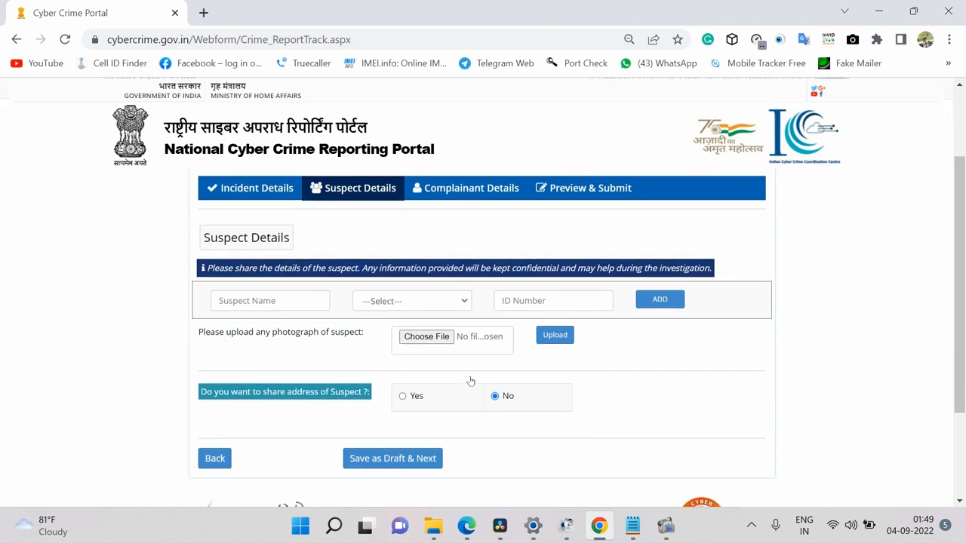
pyautogui.click(292, 301)
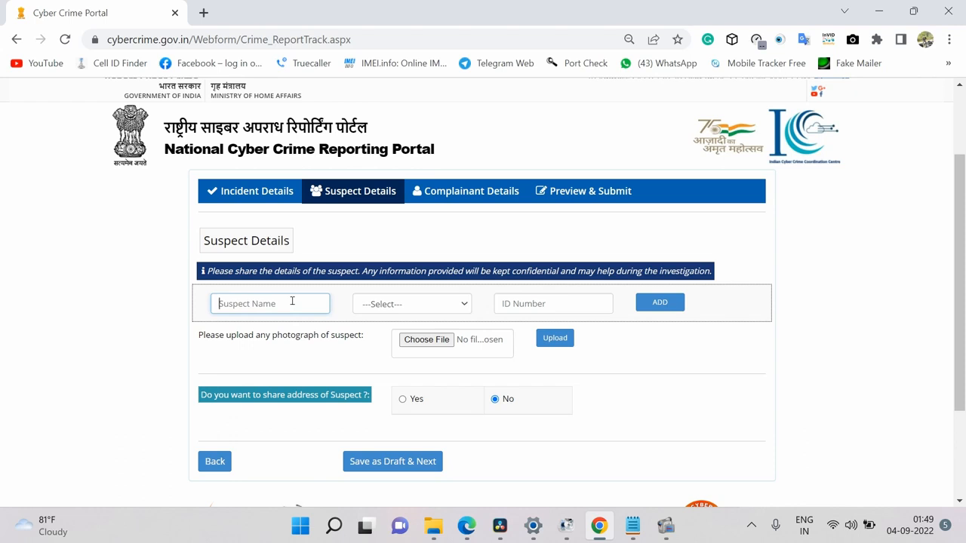
pyautogui.click(381, 304)
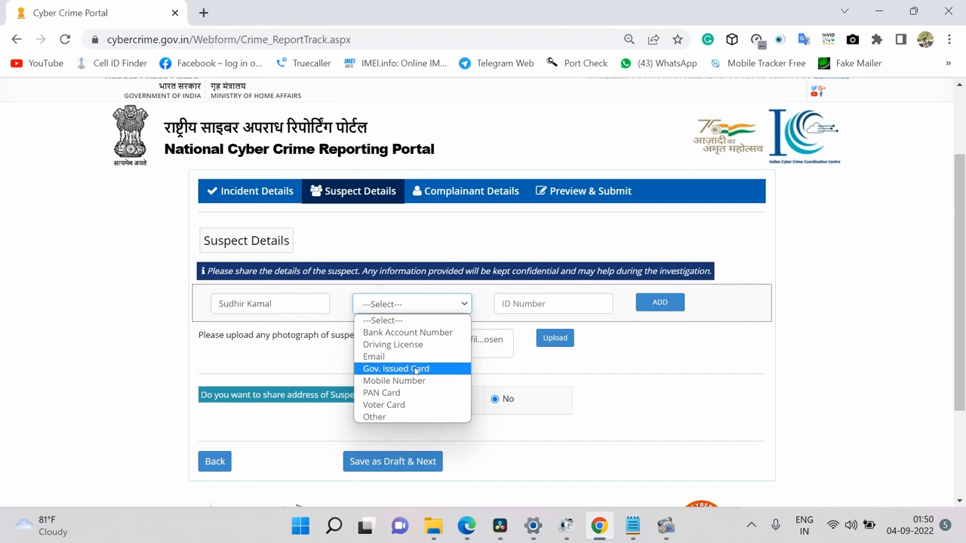
pyautogui.click(415, 370)
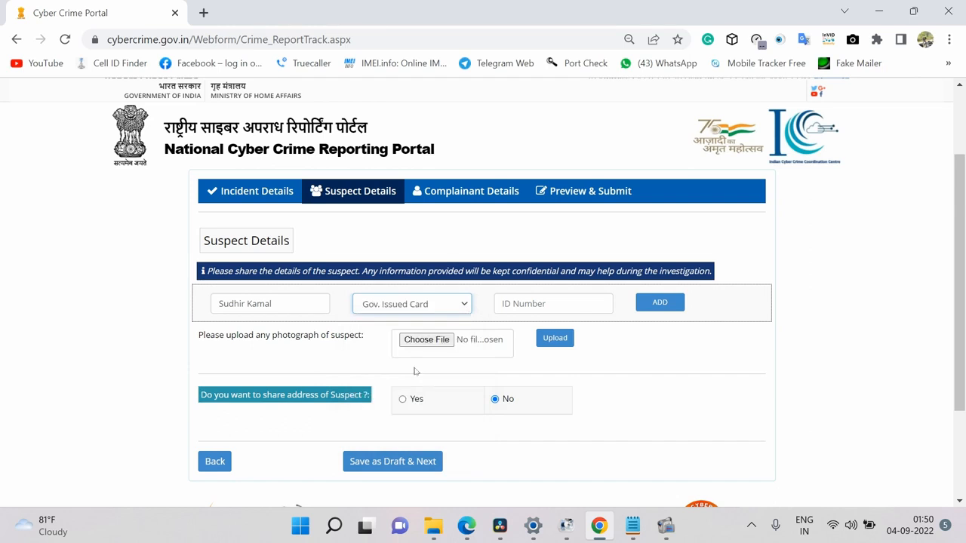
pyautogui.click(528, 304)
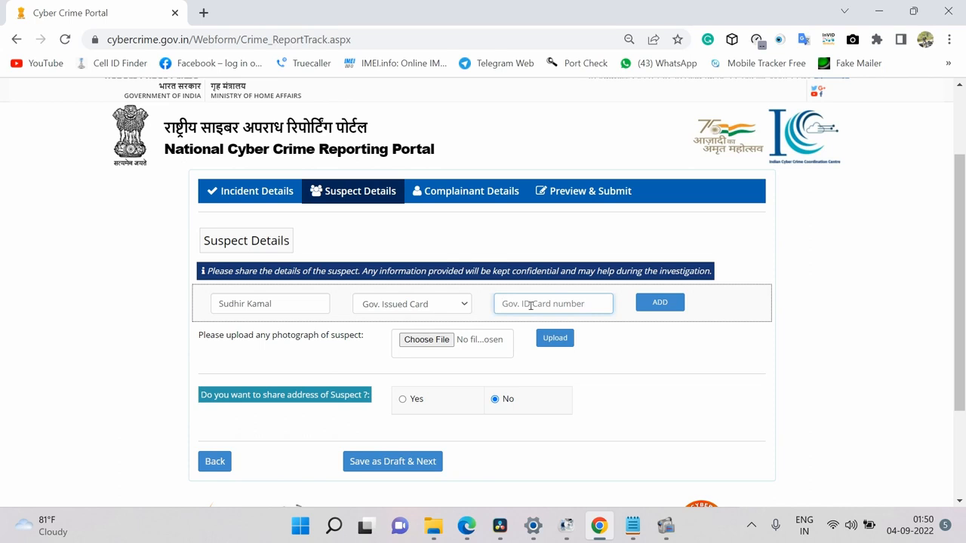
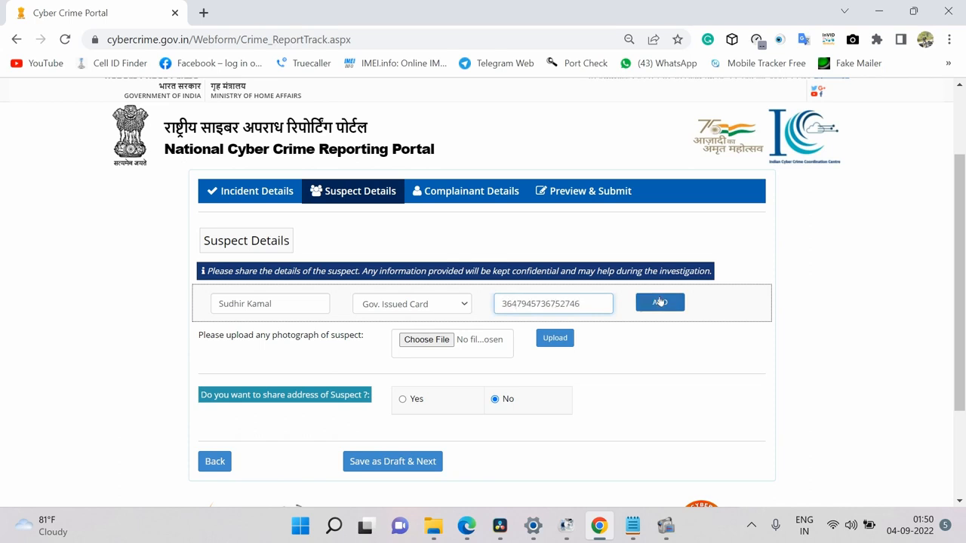
pyautogui.click(661, 304)
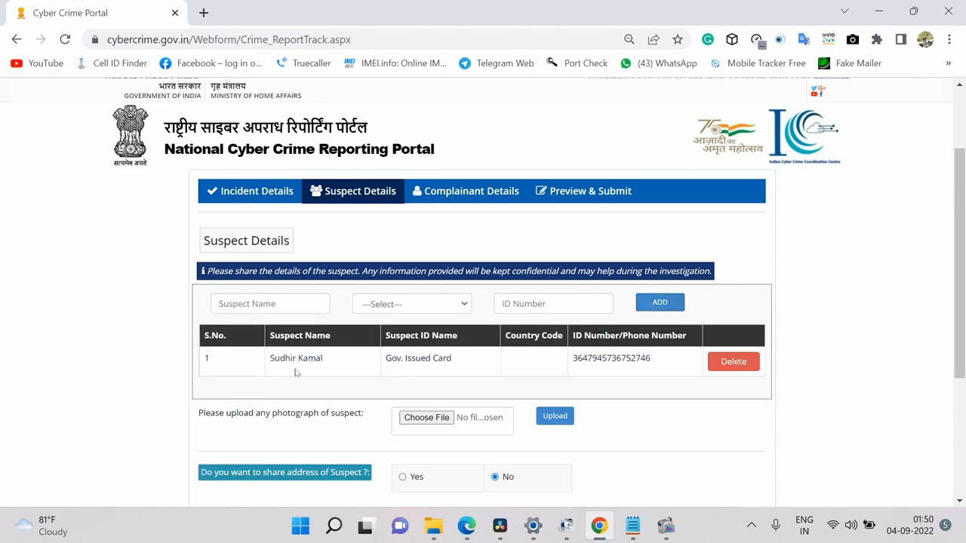
pyautogui.scroll(-1, 581, 383)
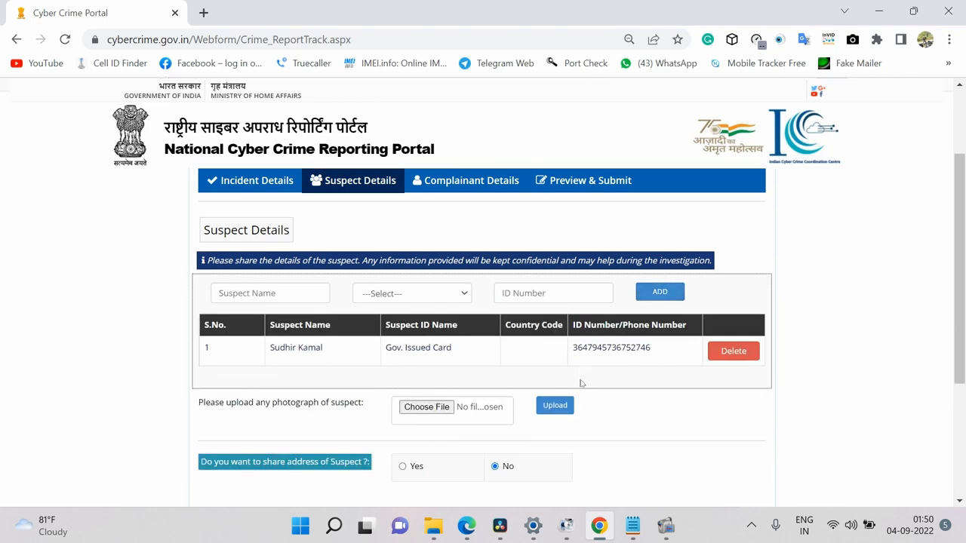
pyautogui.scroll(-1, 581, 383)
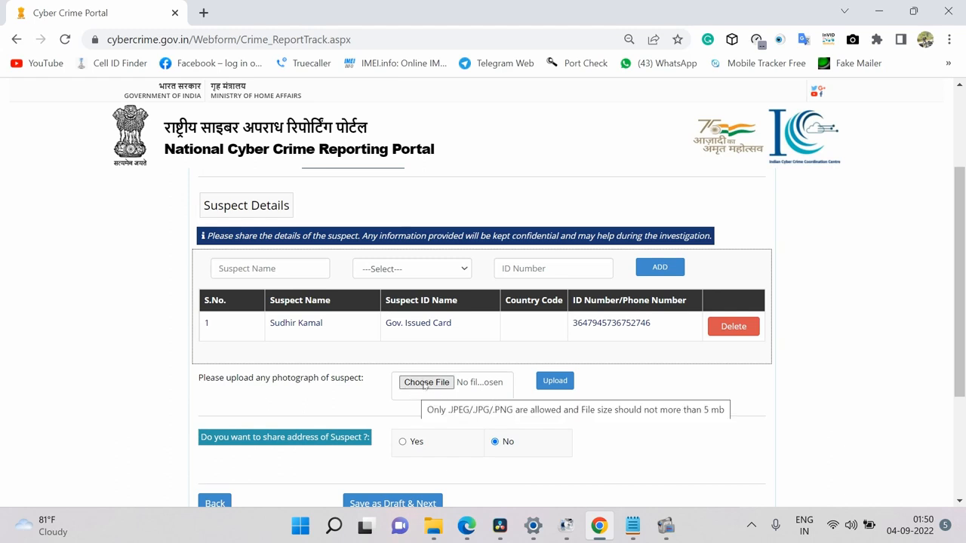
pyautogui.scroll(-2, 243, 336)
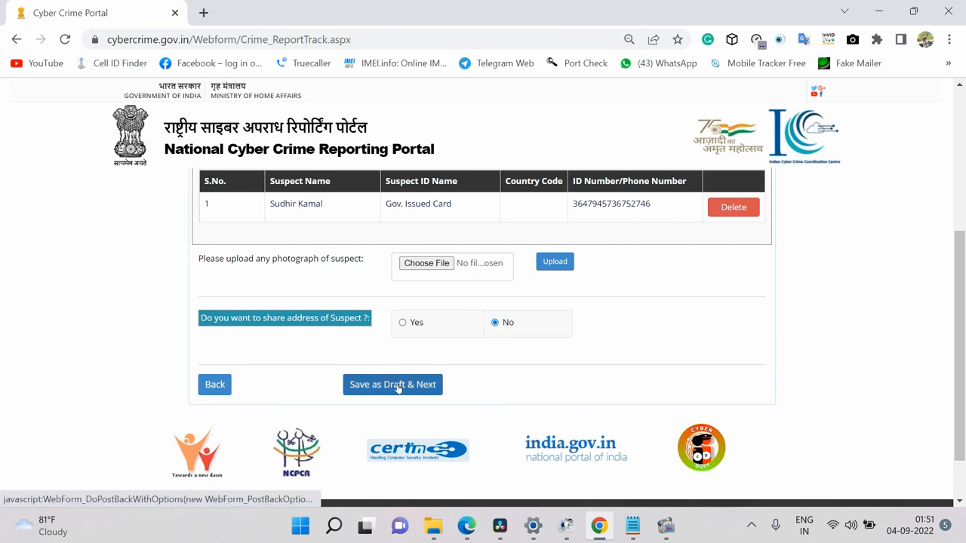
# Save the suspect details as draft and dismiss the Google Translate prompt on the complainant page.
pyautogui.click(421, 385)
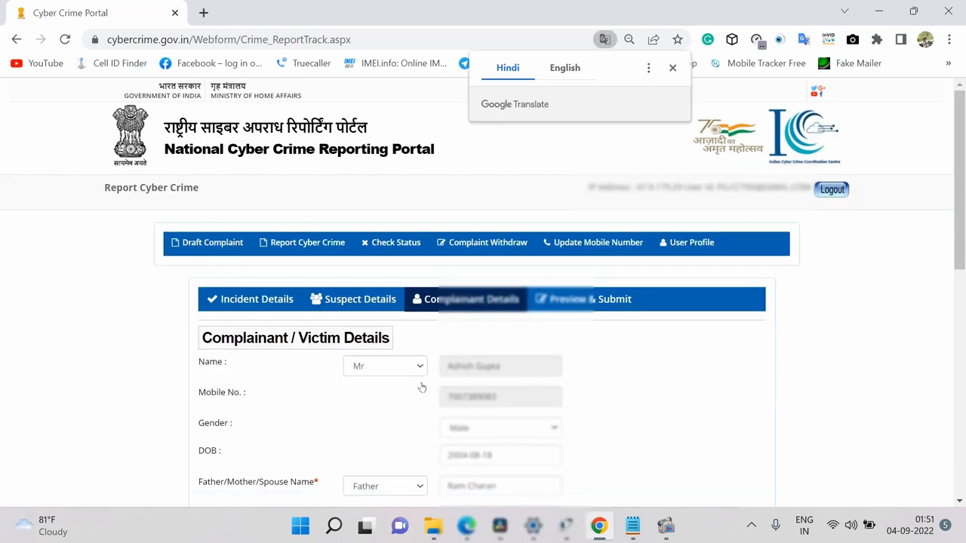
pyautogui.scroll(-1, 422, 387)
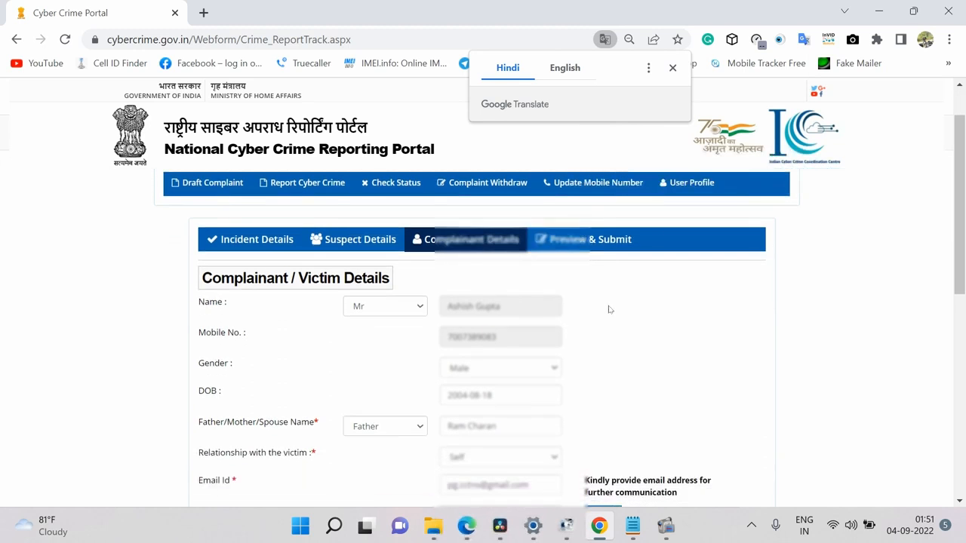
pyautogui.scroll(-1, 609, 310)
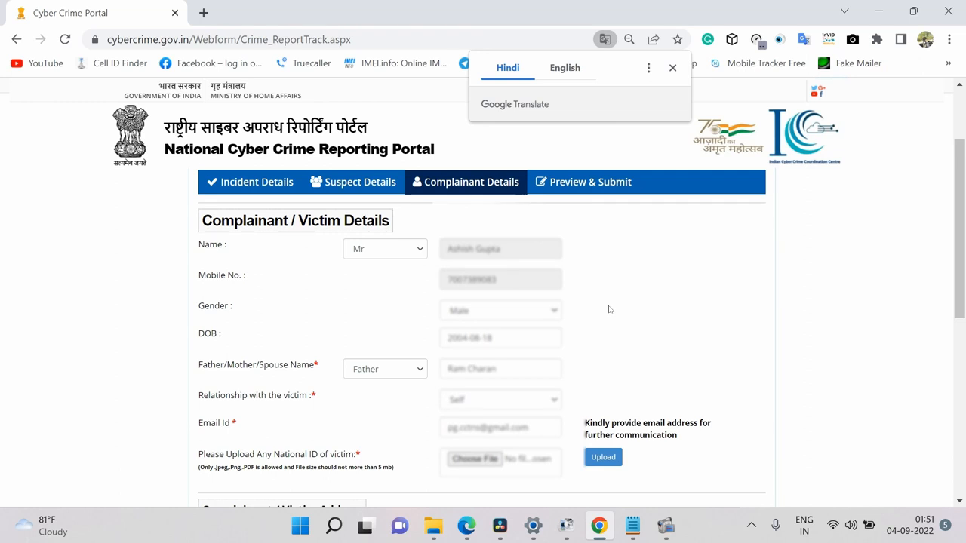
pyautogui.scroll(-1, 609, 310)
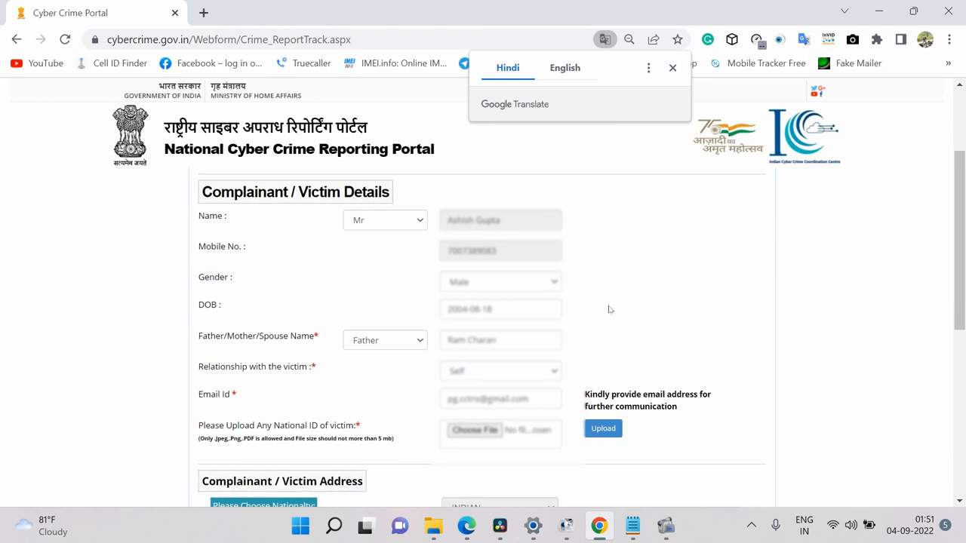
pyautogui.scroll(-1, 610, 310)
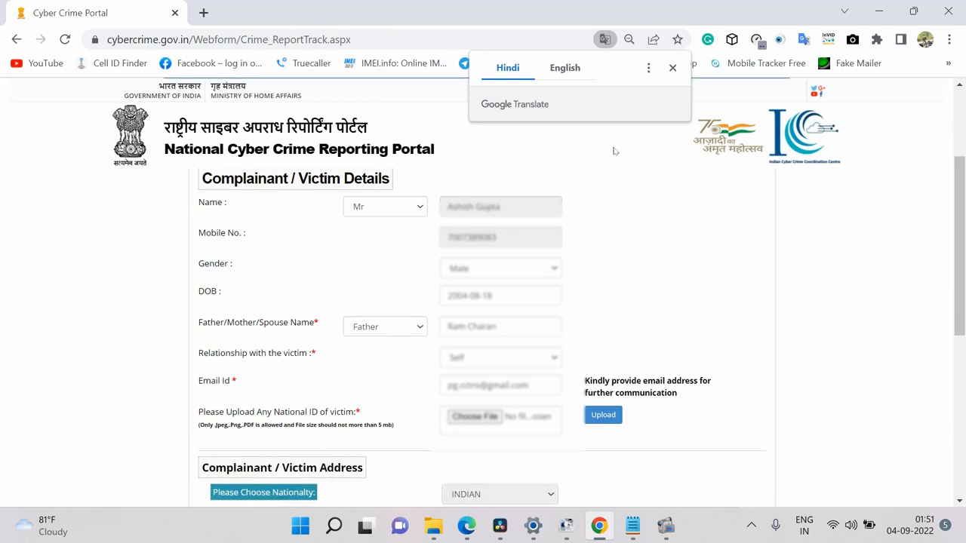
pyautogui.click(673, 69)
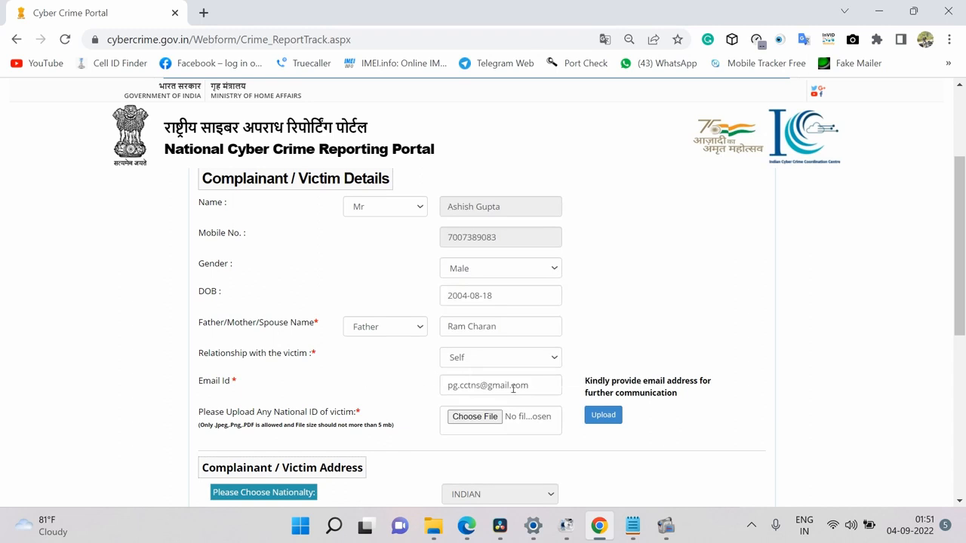
pyautogui.scroll(-1, 423, 392)
pyautogui.scroll(-1, 423, 392)
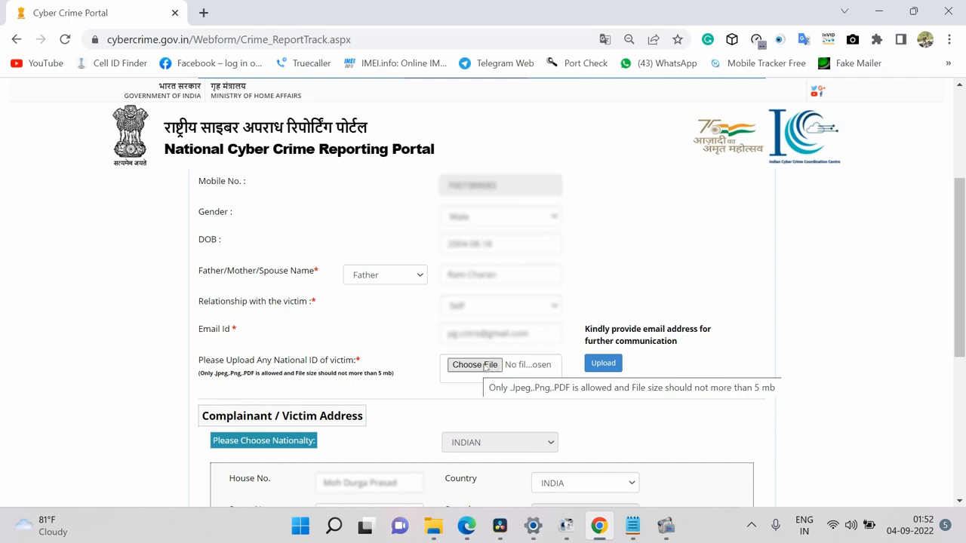
# Upload Victim ID.jpg from the Desktop as the victim's national ID.
pyautogui.click(495, 365)
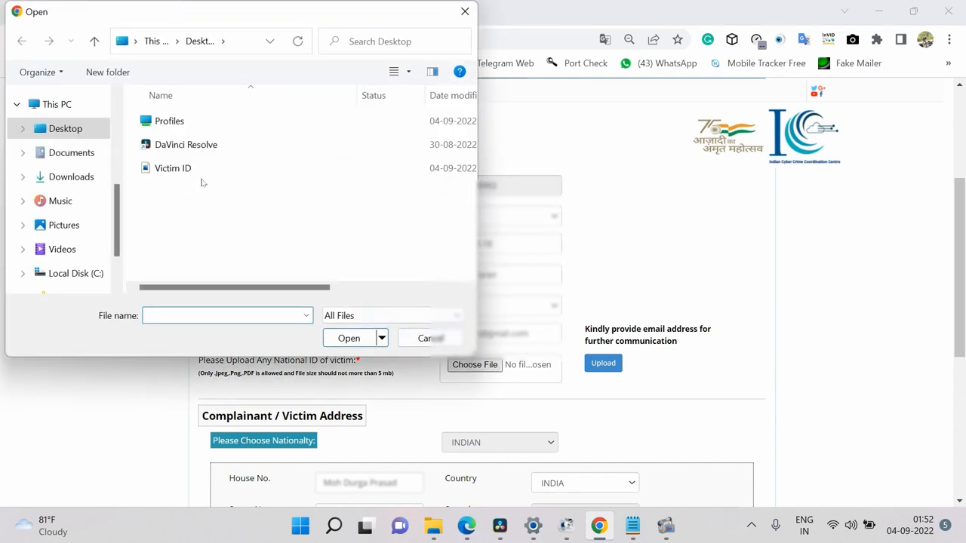
pyautogui.click(186, 167)
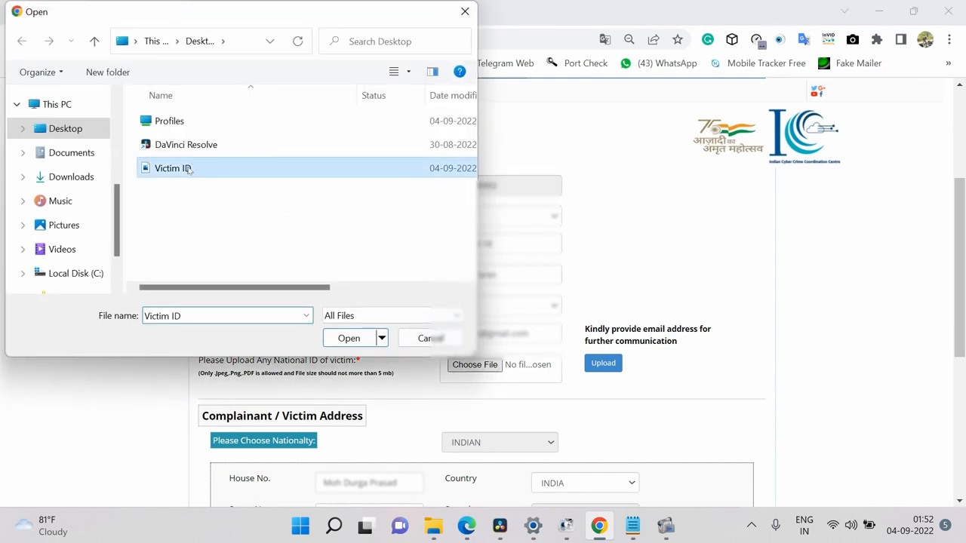
pyautogui.click(348, 338)
pyautogui.click(596, 363)
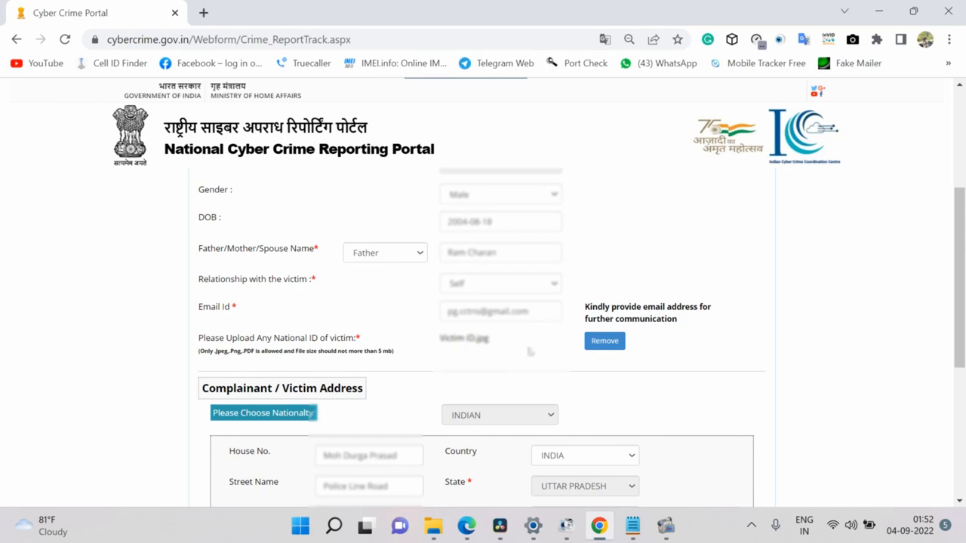
pyautogui.scroll(-1, 493, 364)
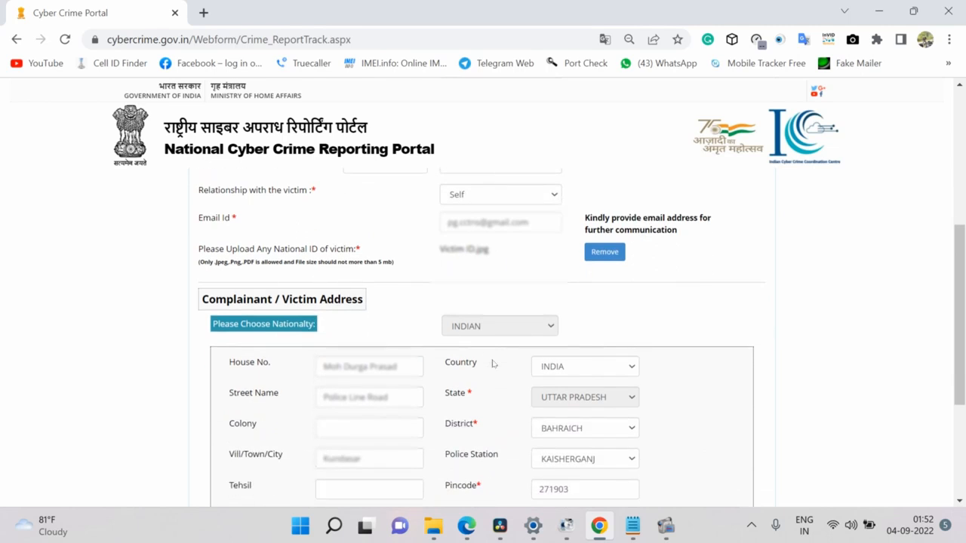
pyautogui.scroll(-1, 362, 328)
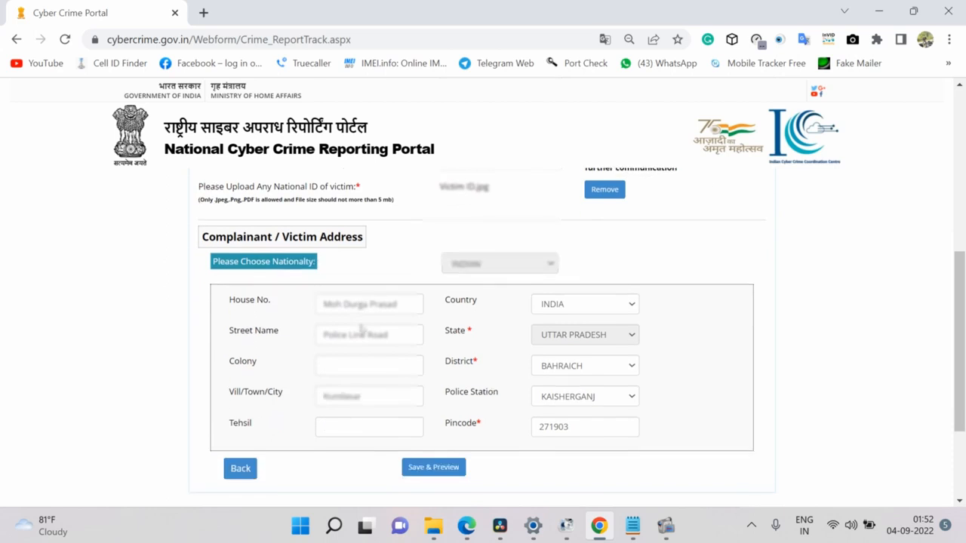
pyautogui.scroll(-1, 362, 330)
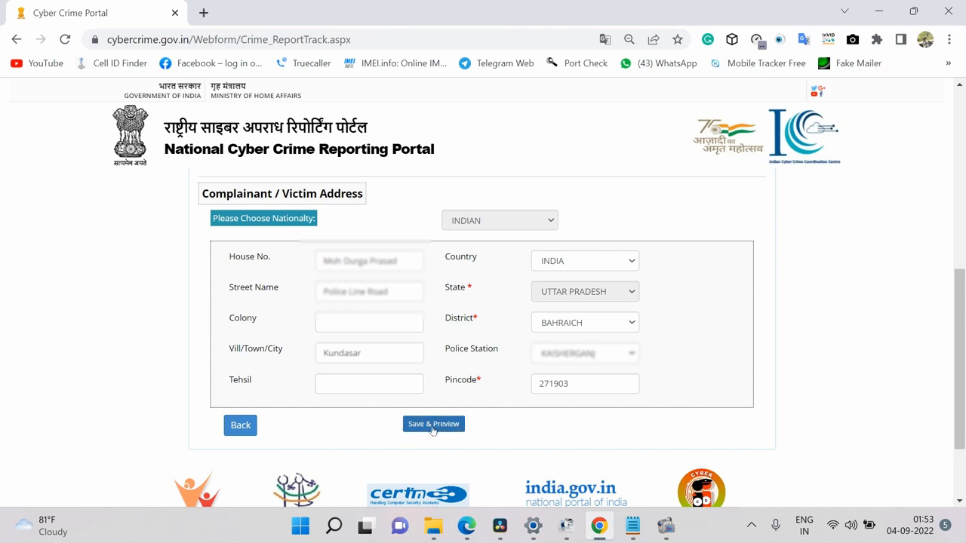
# Open the Save & Preview page, review the complaint and tick I Agree for false information.
pyautogui.click(433, 427)
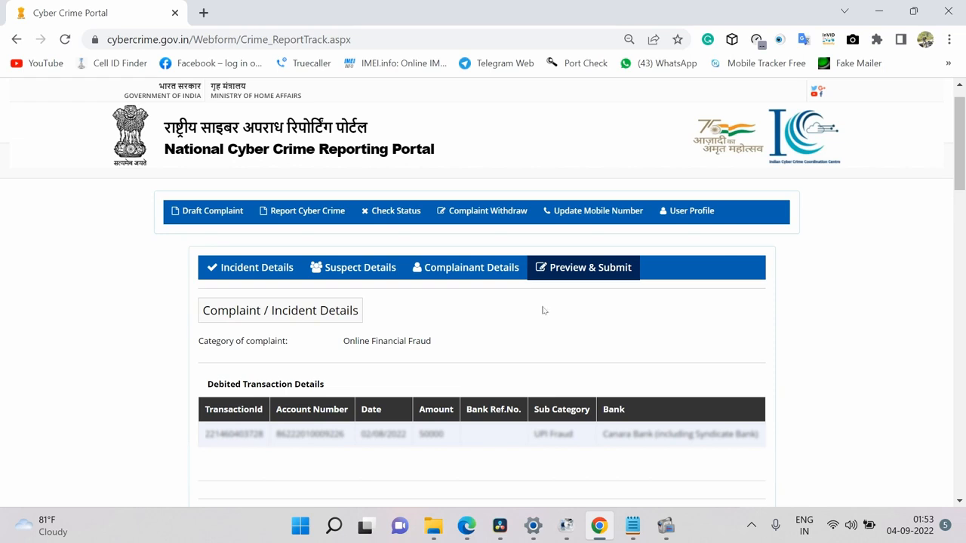
pyautogui.scroll(-1, 502, 324)
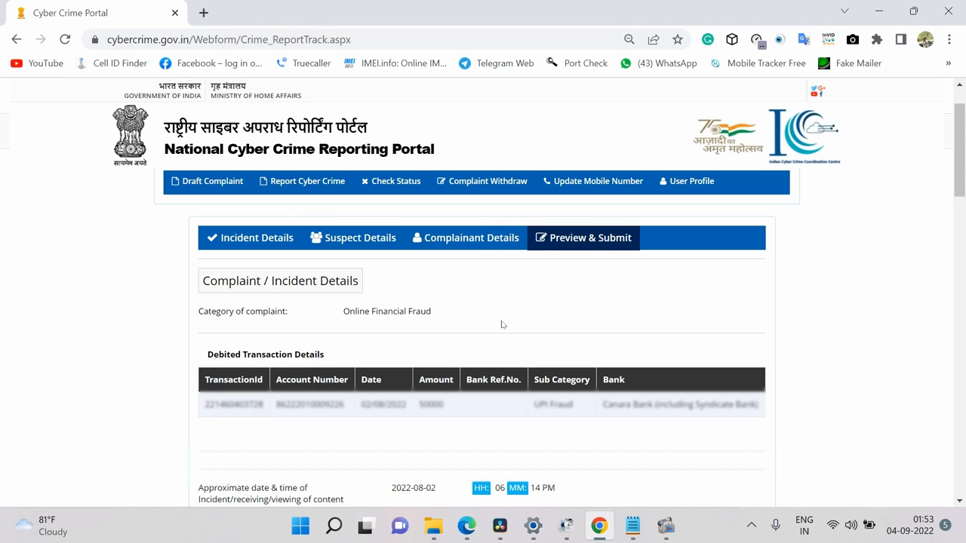
pyautogui.scroll(-1, 502, 324)
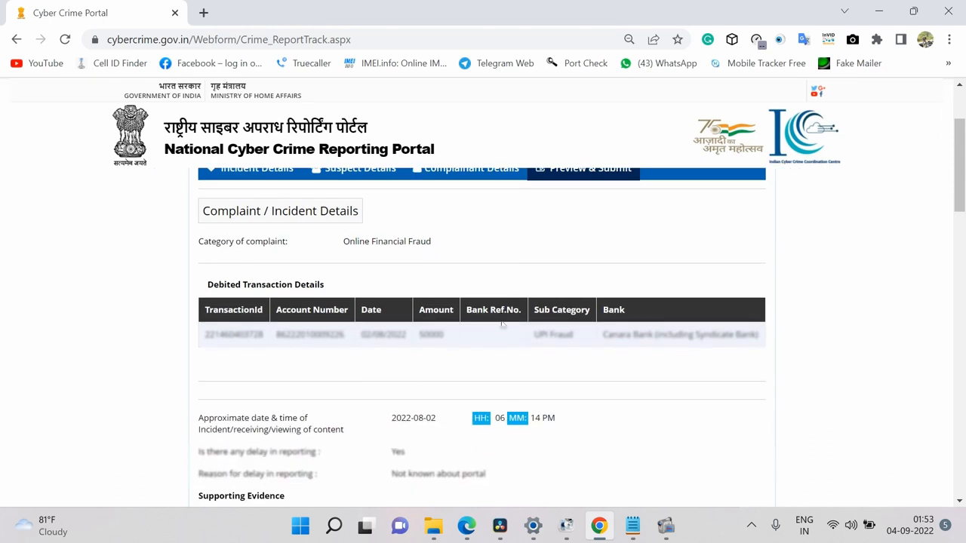
pyautogui.scroll(-1, 502, 325)
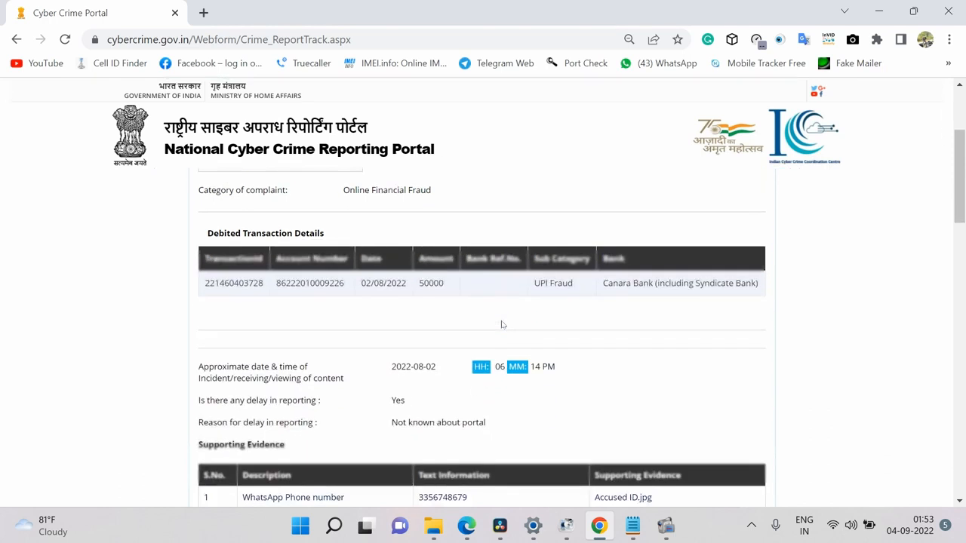
pyautogui.scroll(-1, 501, 324)
pyautogui.scroll(-2, 501, 324)
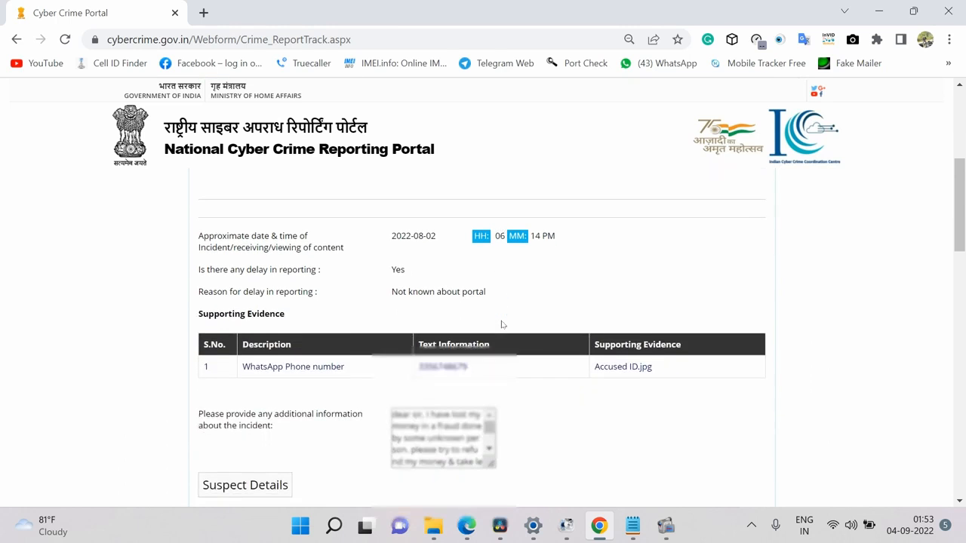
pyautogui.scroll(-3, 502, 324)
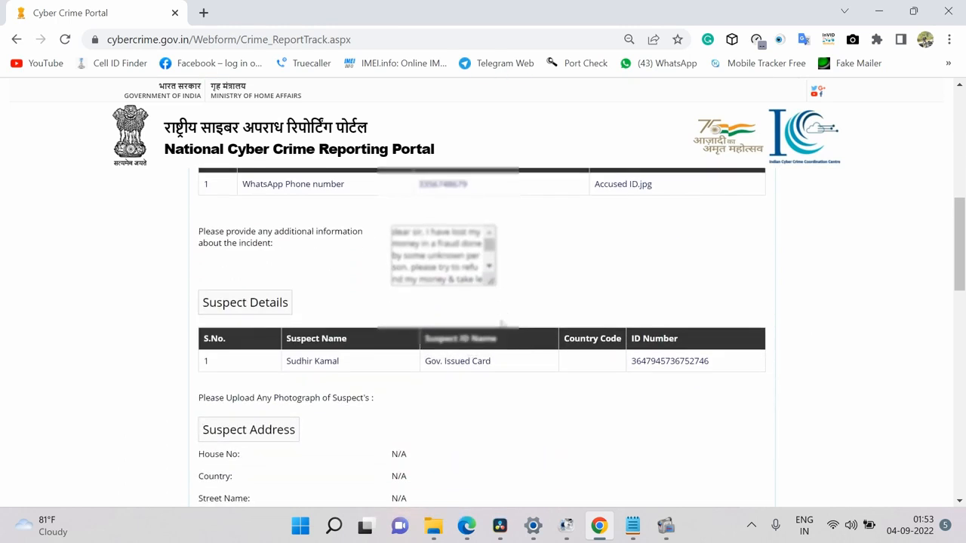
pyautogui.scroll(-4, 502, 325)
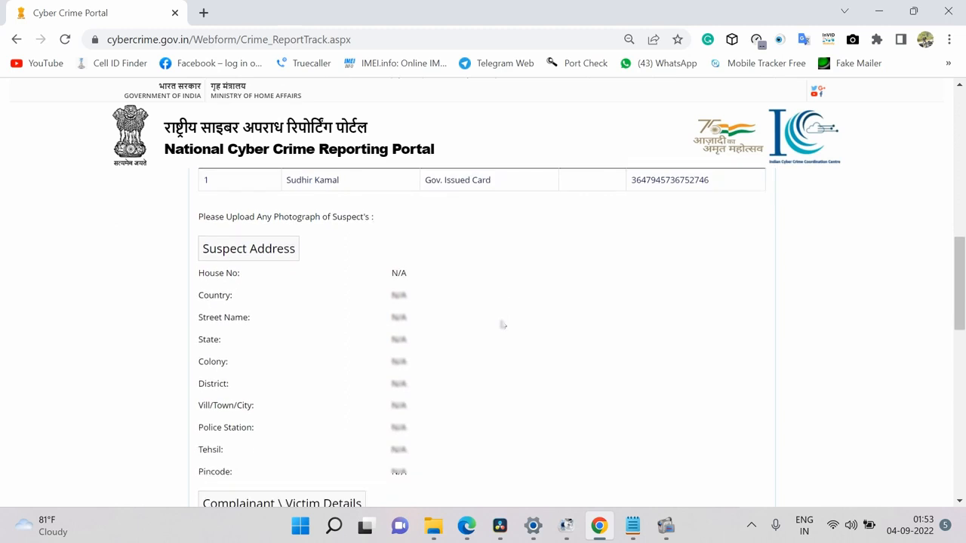
pyautogui.scroll(-4, 502, 325)
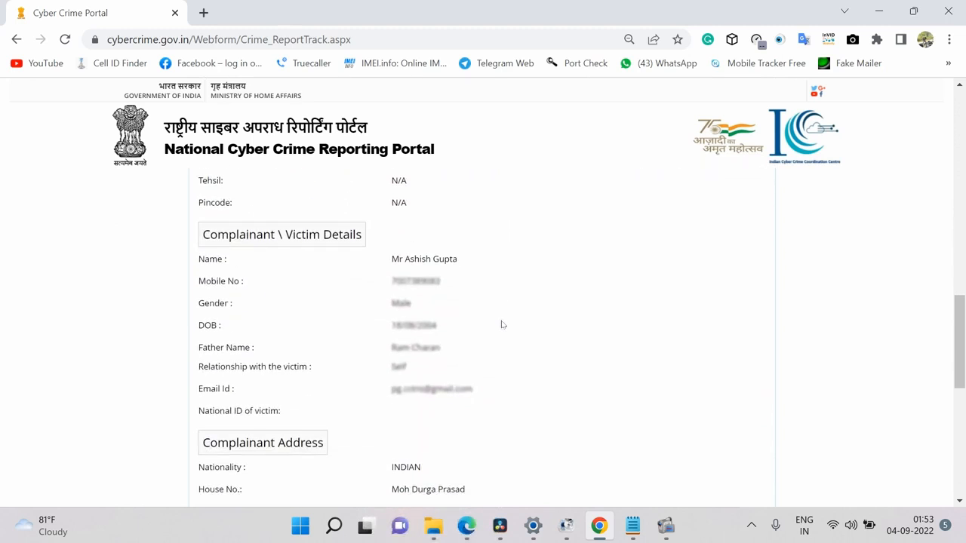
pyautogui.scroll(-3, 502, 325)
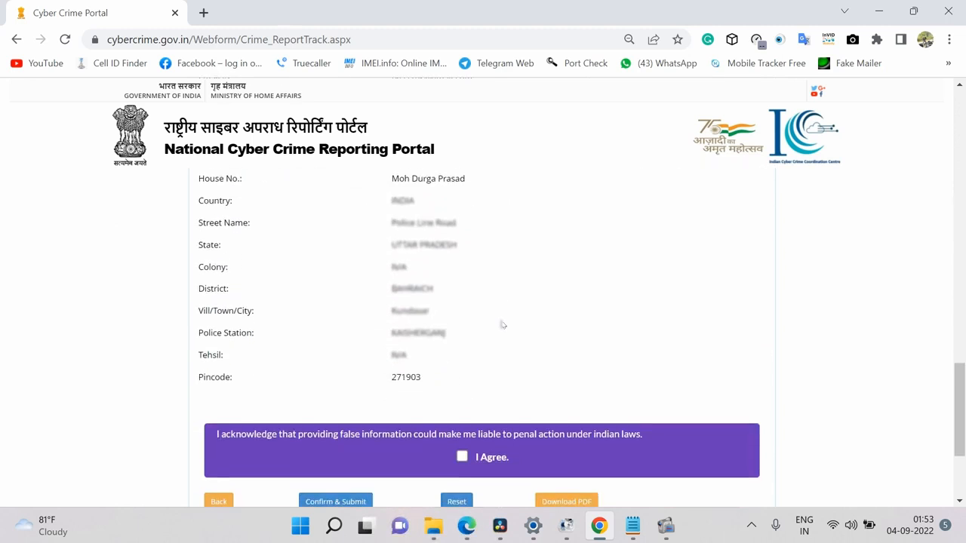
pyautogui.click(462, 385)
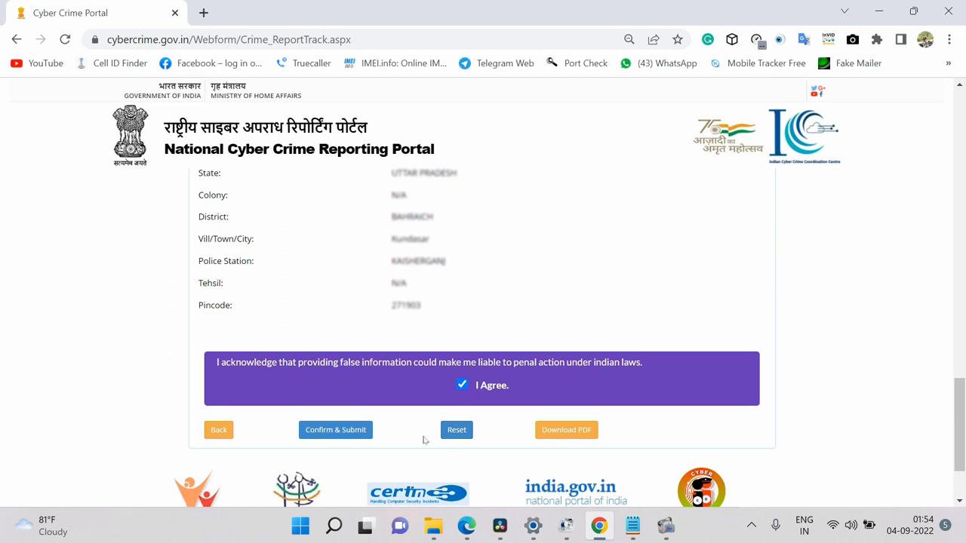
# Submit the UPI fraud complaint and receive its acknowledgement number.
pyautogui.click(336, 436)
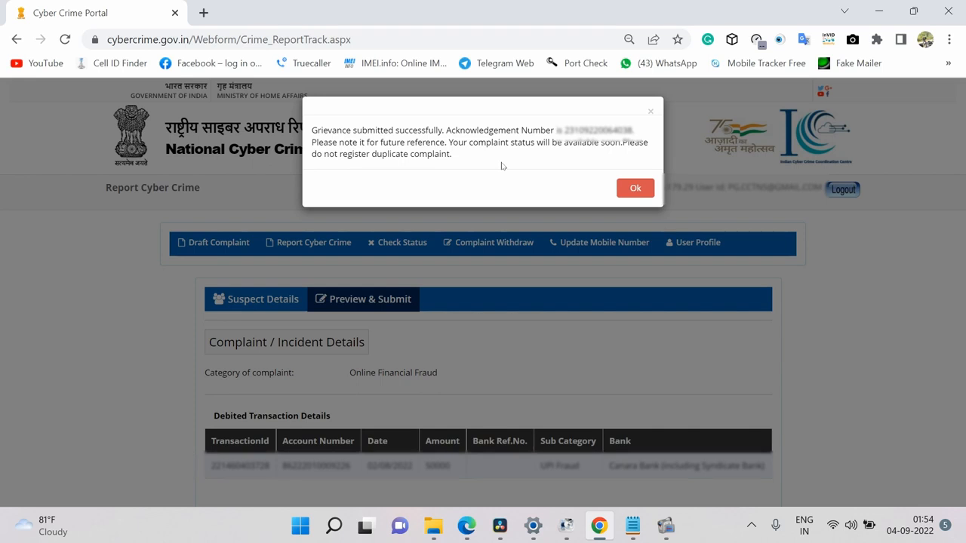
# Dismiss the success dialog and review the Online Financial Fraud complaint preview with its debited transaction.
pyautogui.click(634, 190)
pyautogui.scroll(-10, 561, 350)
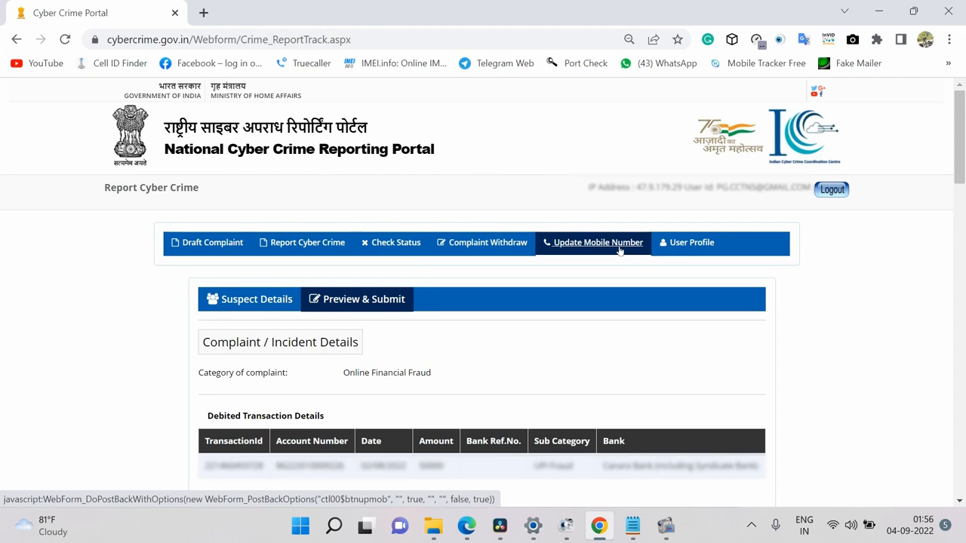
pyautogui.scroll(-1, 483, 315)
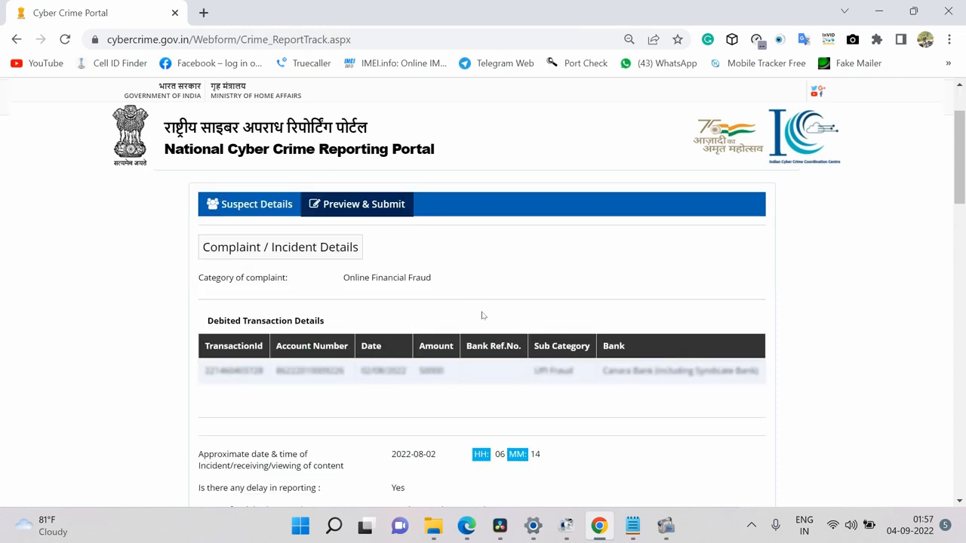